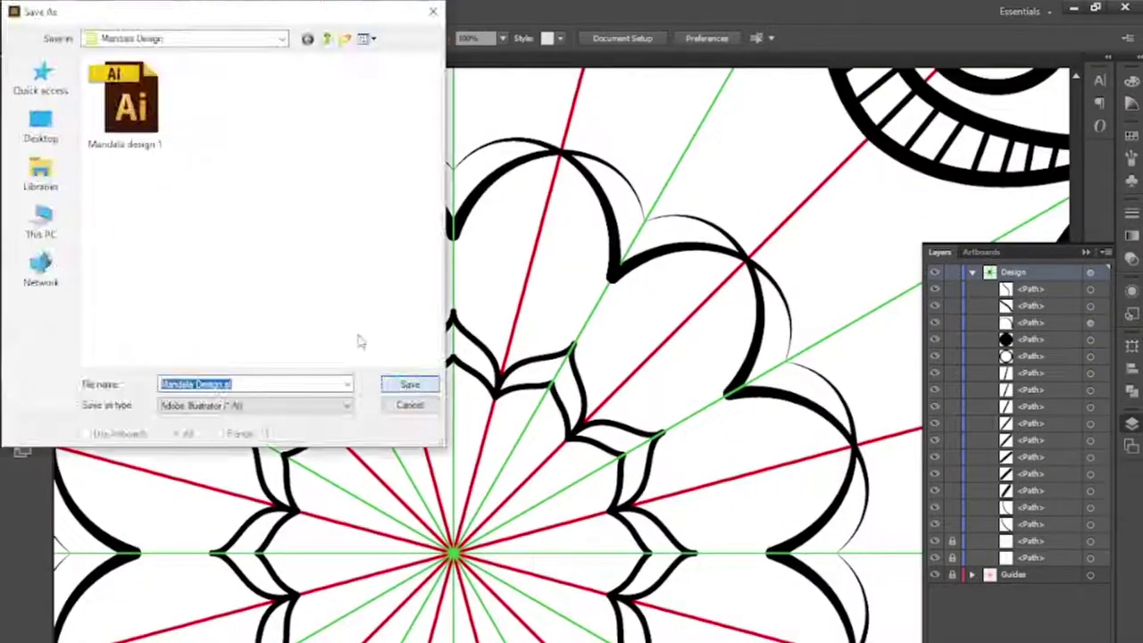
# Step: Save the mandala line artwork under the file name Mandala Design.ai
pyautogui.click(410, 390)
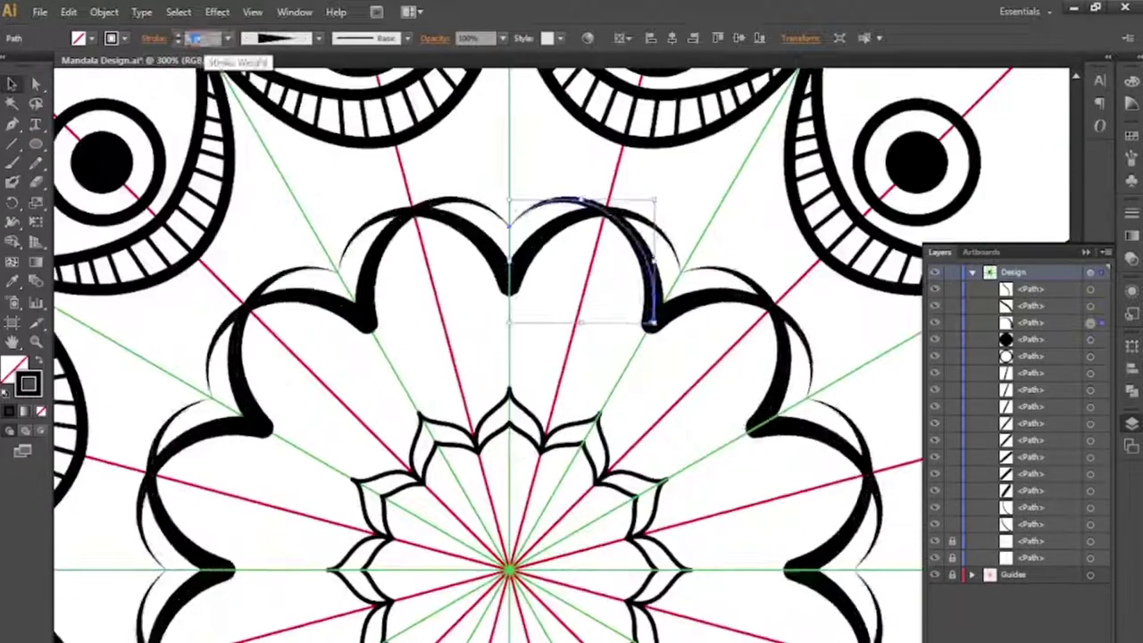
# Step: Start editing the teardrop path's anchor points with the anchor tool
pyautogui.click(12, 125)
pyautogui.scroll(-1, 614, 457)
pyautogui.scroll(1, 602, 356)
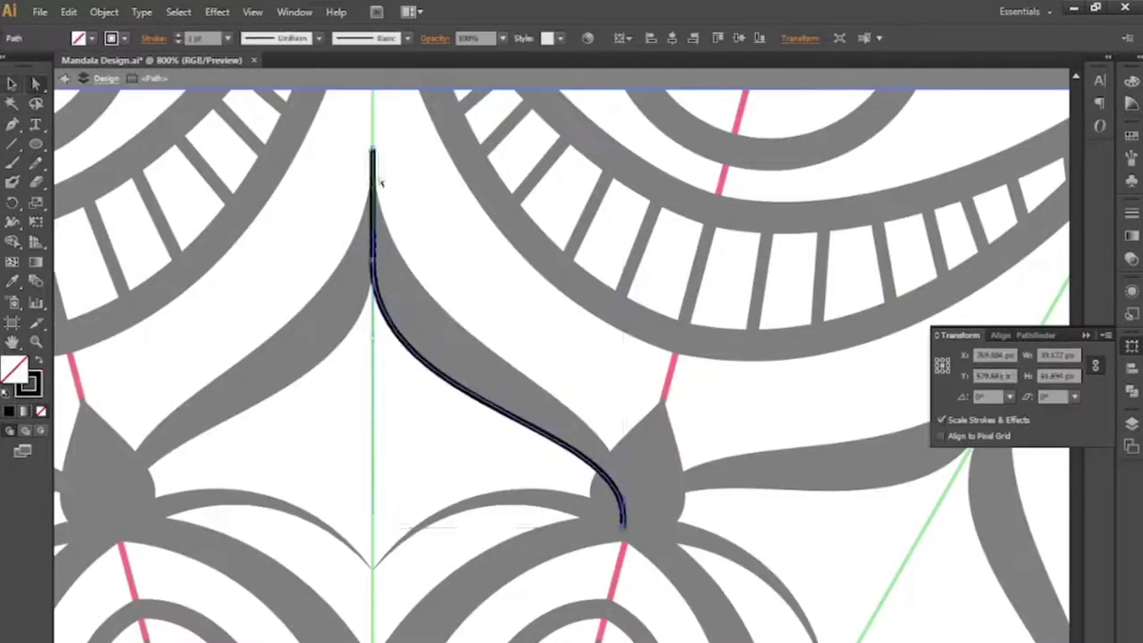
# Step: Shorten the curved path vertically and apply a Warp distortion to the diamond
pyautogui.moveTo(497, 149); pyautogui.dragTo(497, 314)
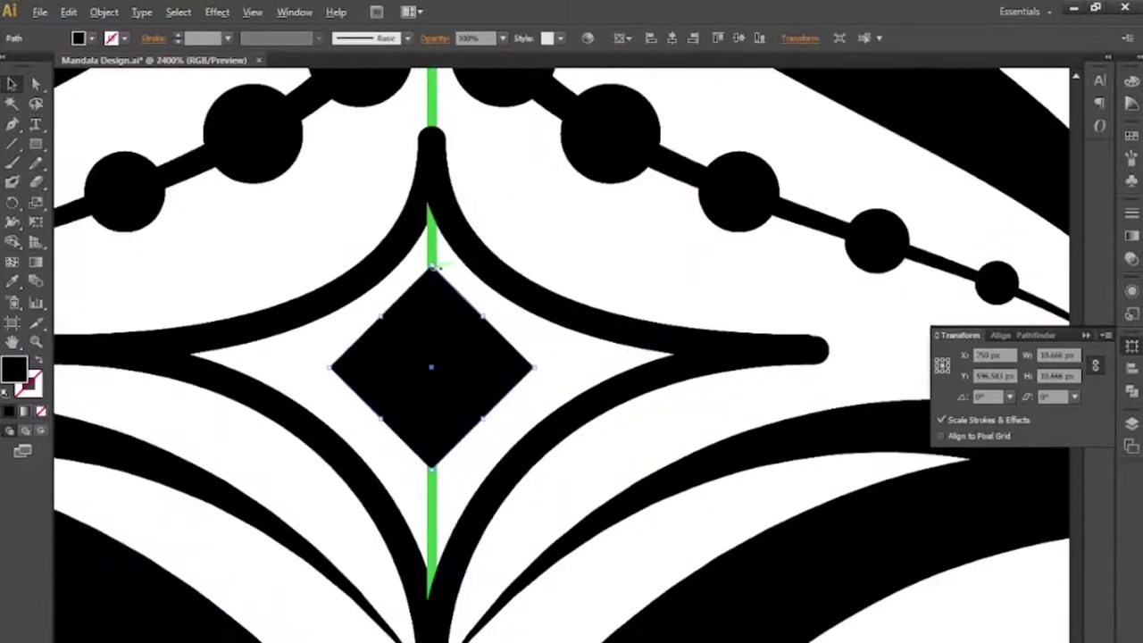
pyautogui.click(411, 386)
pyautogui.click(705, 198)
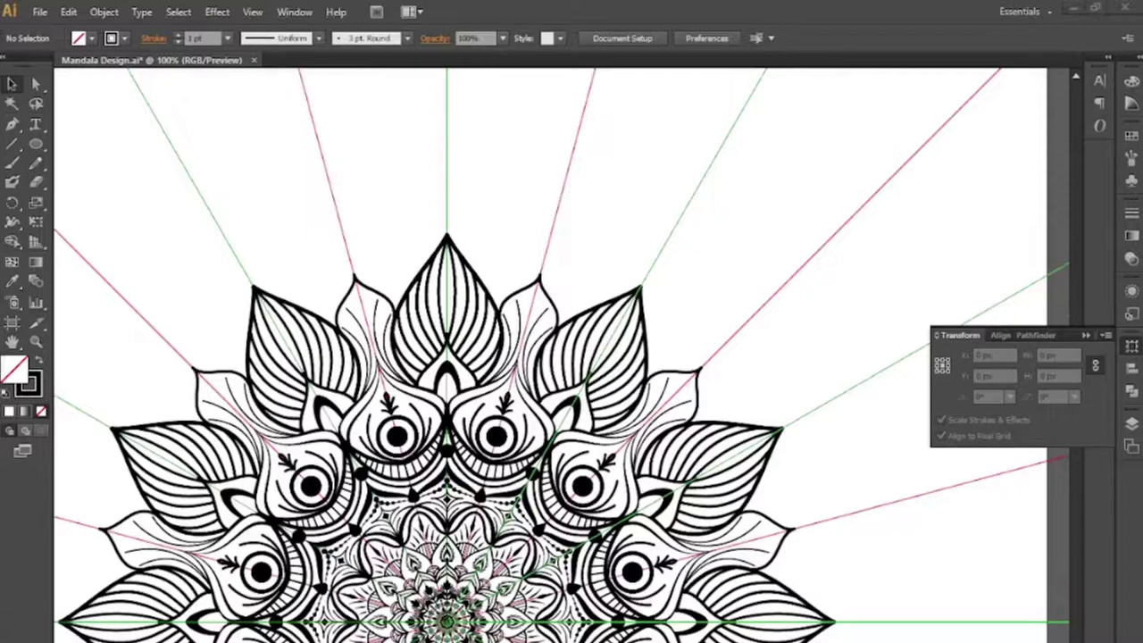
# Step: Isolate the outlined teardrop path to finish its edits
pyautogui.scroll(2, 551, 355)
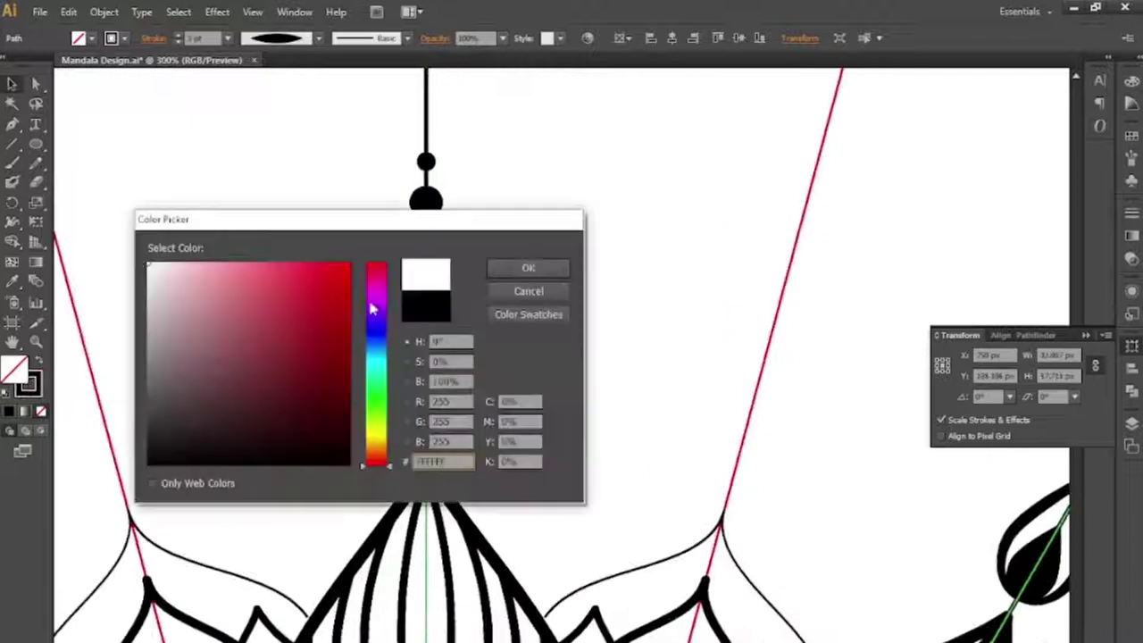
pyautogui.doubleClick(406, 482)
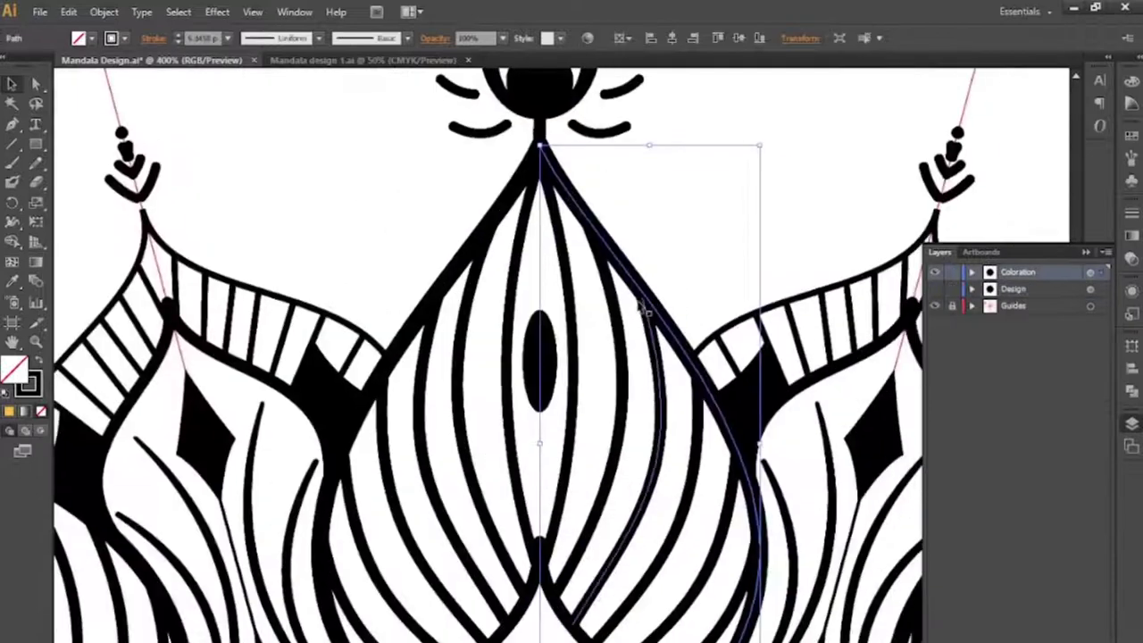
# Step: Isolate the diagonal path, petal stripe groups and teardrop compound path for magenta fills
pyautogui.scroll(2, 572, 188)
pyautogui.doubleClick(541, 159)
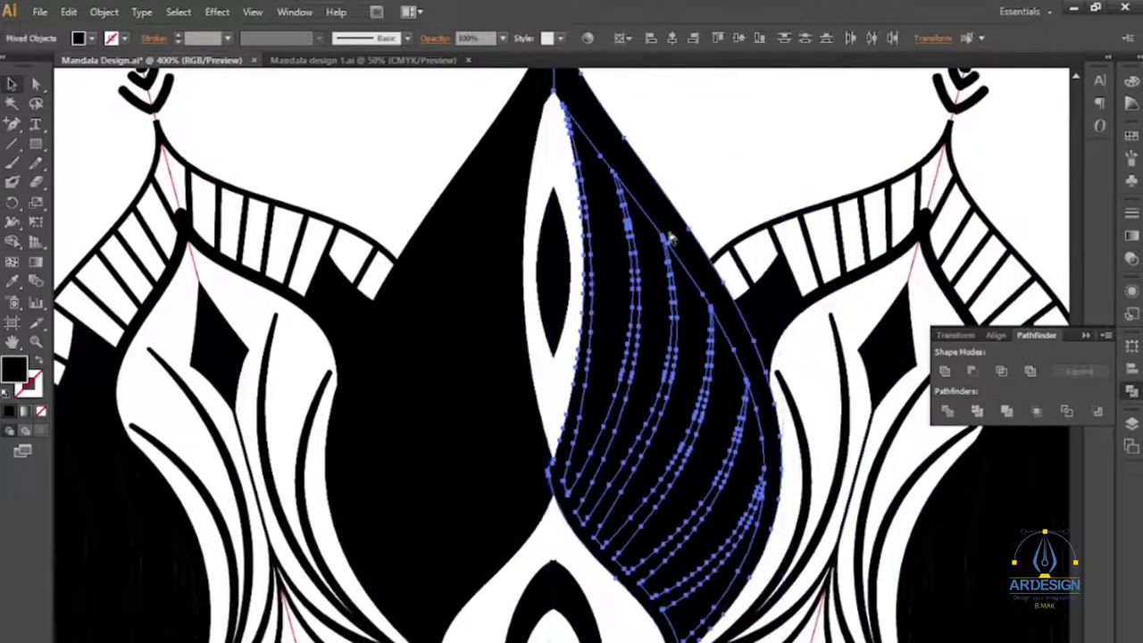
pyautogui.doubleClick(753, 523)
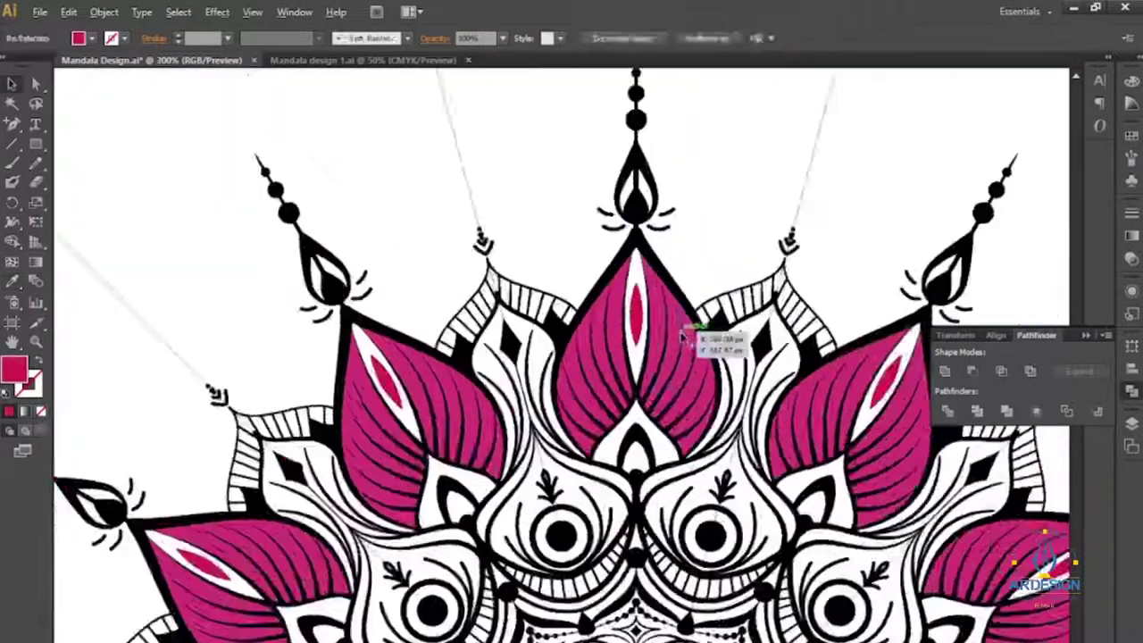
pyautogui.doubleClick(684, 338)
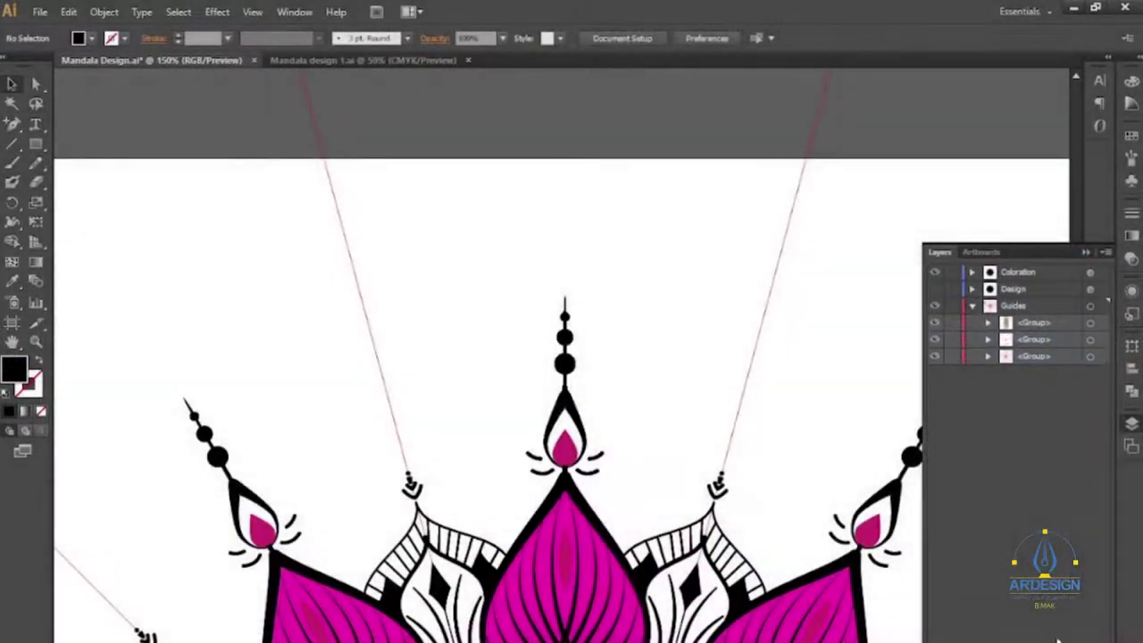
pyautogui.click(1129, 426)
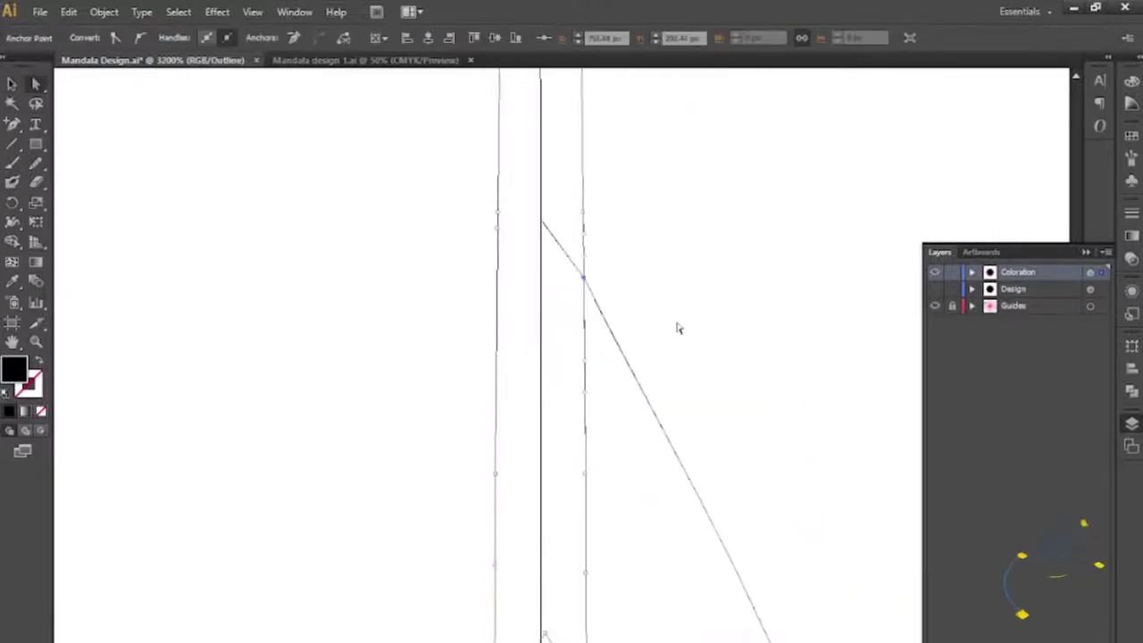
pyautogui.doubleClick(599, 331)
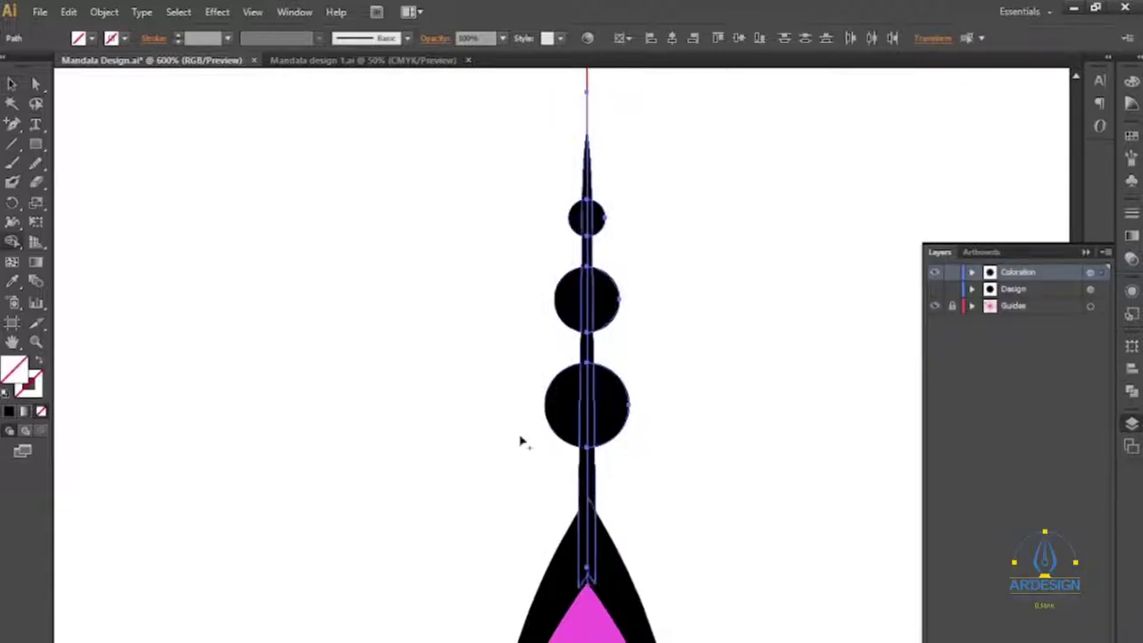
# Step: Leave isolation mode on the top spike to continue colouring the mandala
pyautogui.scroll(2, 654, 314)
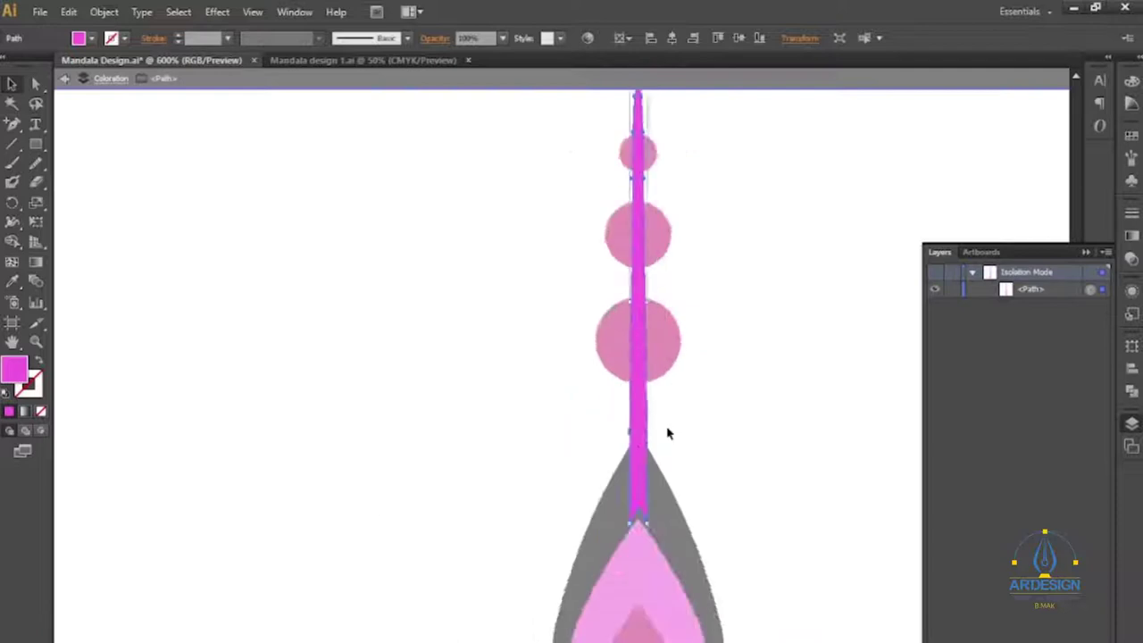
pyautogui.doubleClick(426, 527)
pyautogui.scroll(-5, 625, 339)
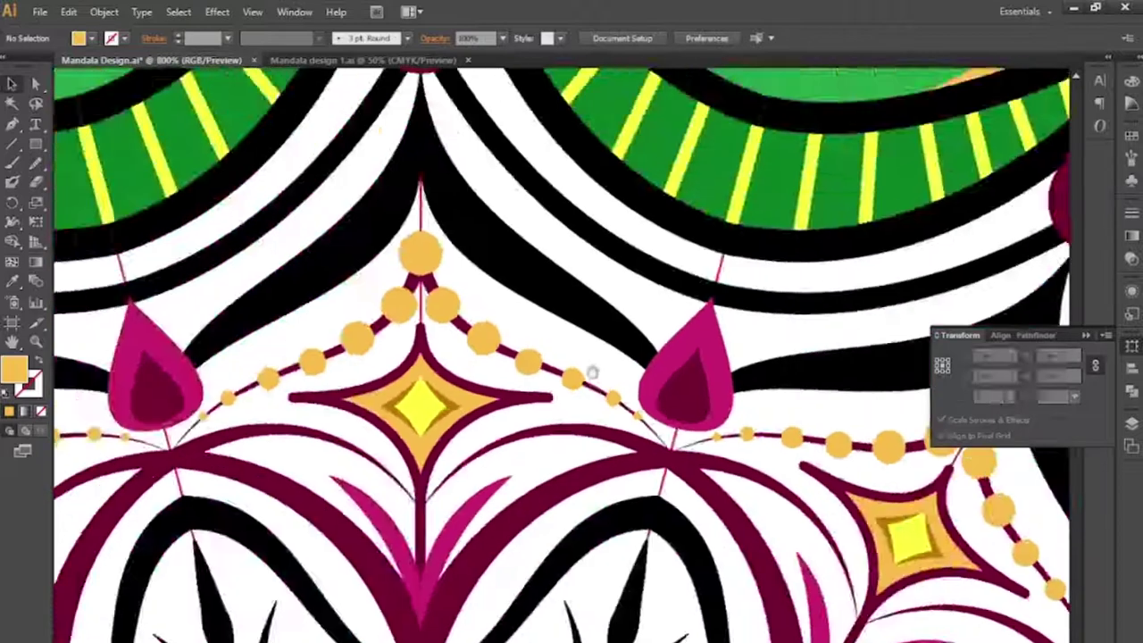
# Step: Reshape the small leaf by dragging its base anchor point
pyautogui.scroll(-2, 505, 363)
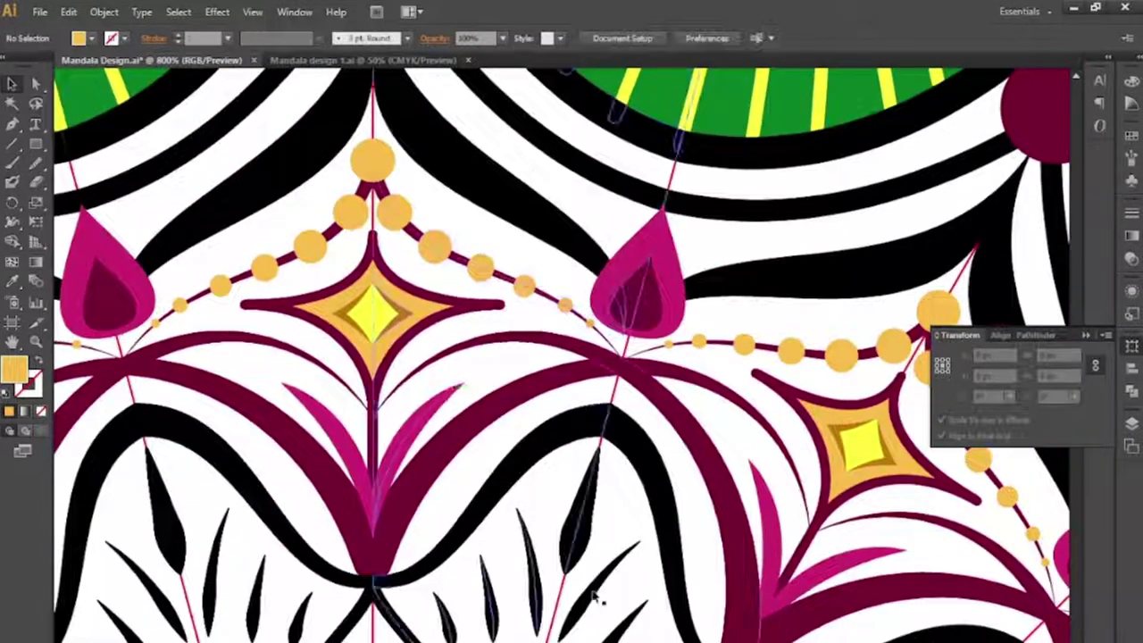
pyautogui.scroll(-2, 494, 466)
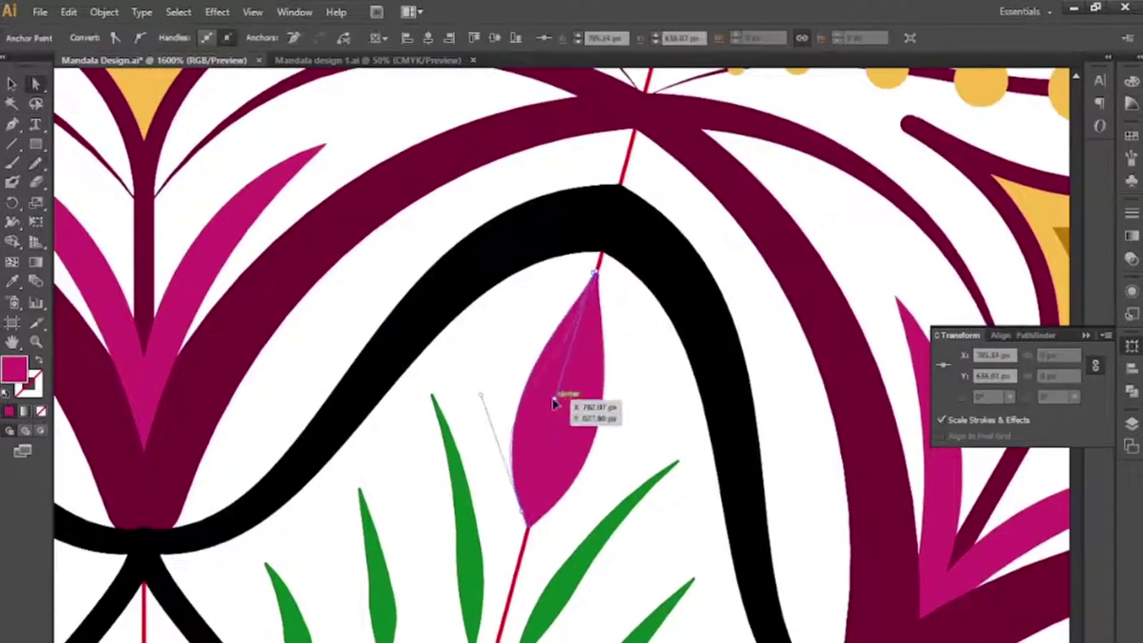
pyautogui.scroll(3, 607, 272)
pyautogui.scroll(-2, 535, 295)
pyautogui.scroll(-2, 469, 331)
pyautogui.scroll(3, 455, 574)
pyautogui.scroll(-1, 454, 573)
pyautogui.moveTo(447, 404); pyautogui.dragTo(430, 419)
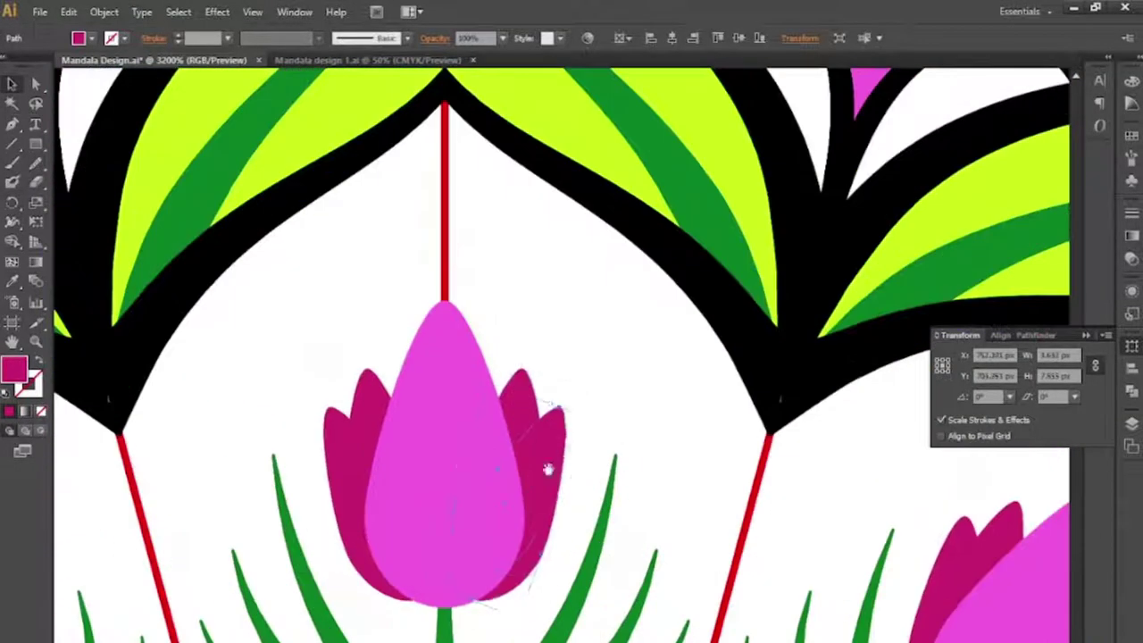
# Step: Scale the right tulip petal, then select the whole tulip for colouring
pyautogui.moveTo(548, 467); pyautogui.dragTo(610, 418)
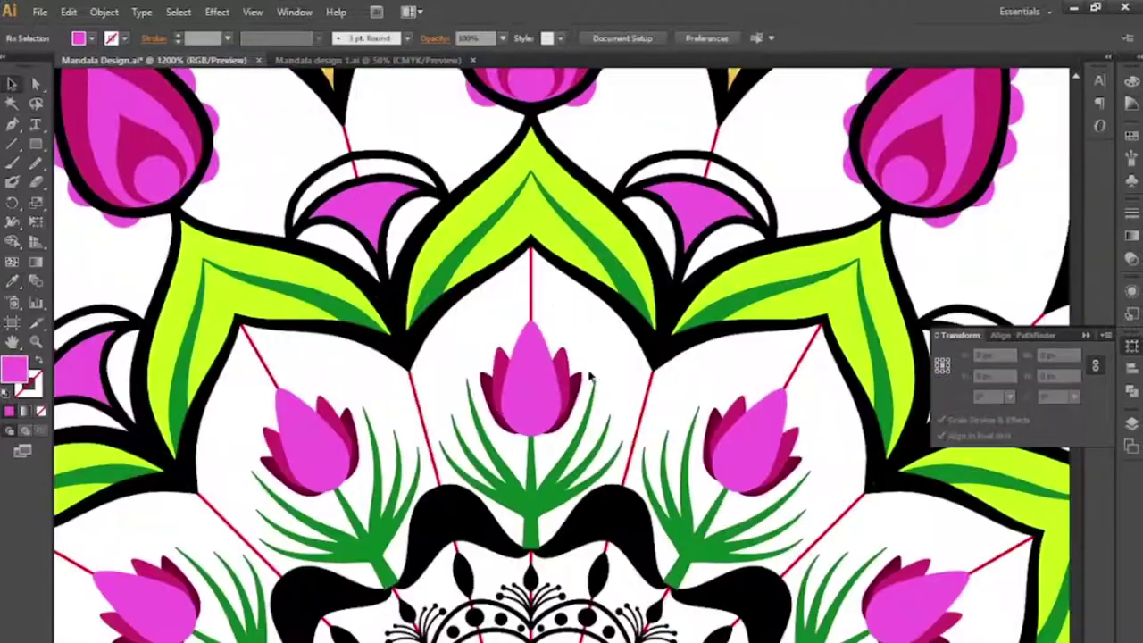
pyautogui.click(580, 380)
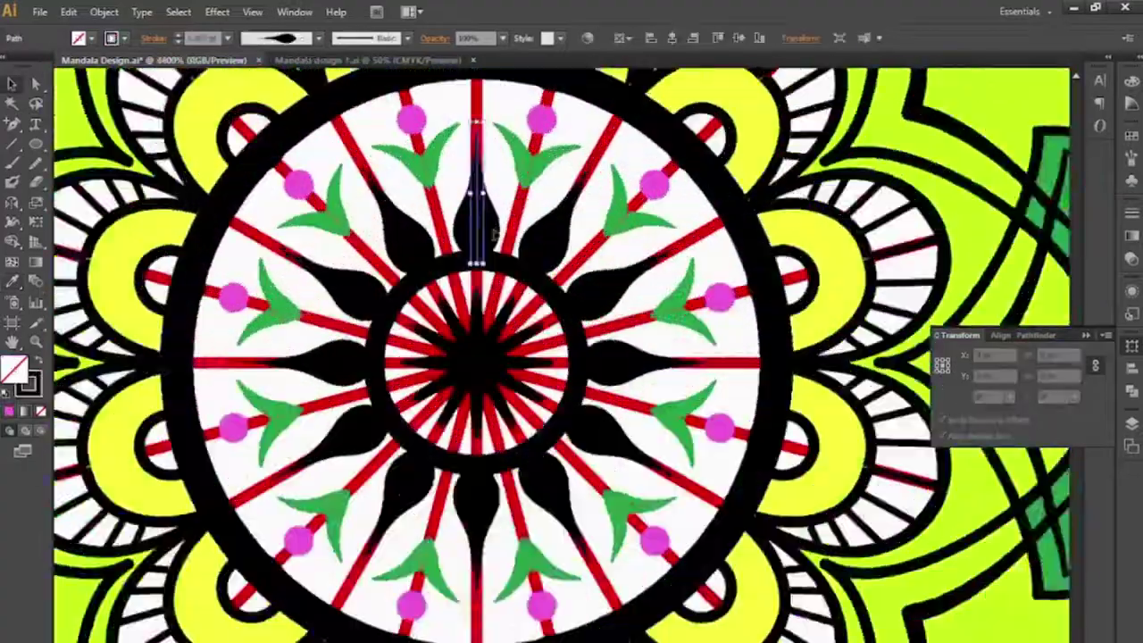
pyautogui.click(103, 12)
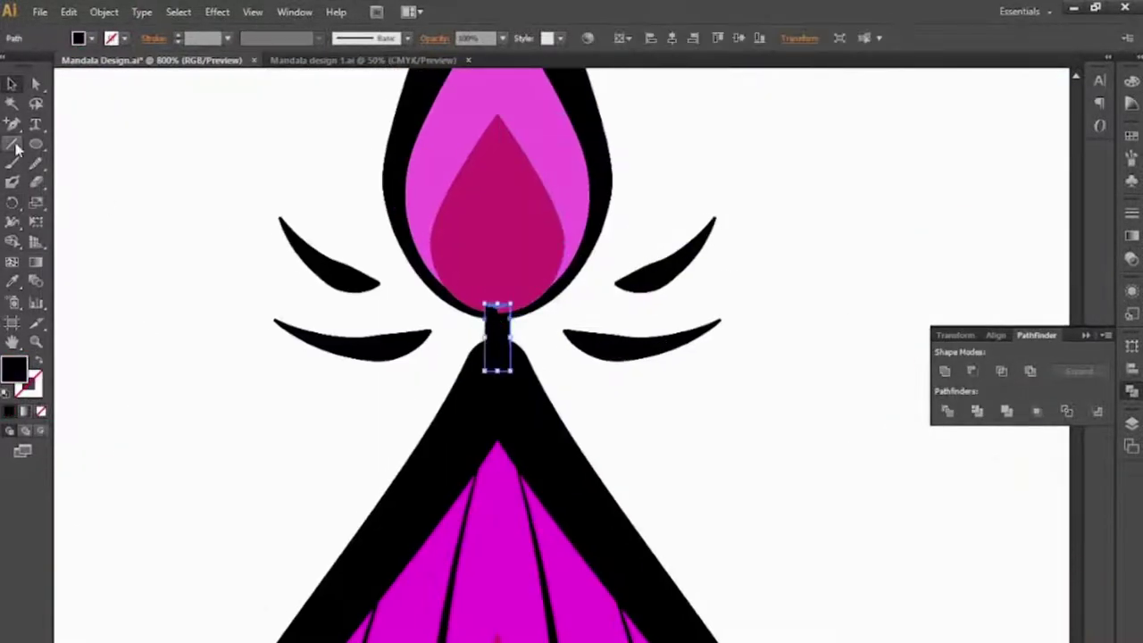
# Step: Switch to Outline view (Ctrl+Y) to check the bud's leaf paths
pyautogui.hotkey('ctrl', 'y')
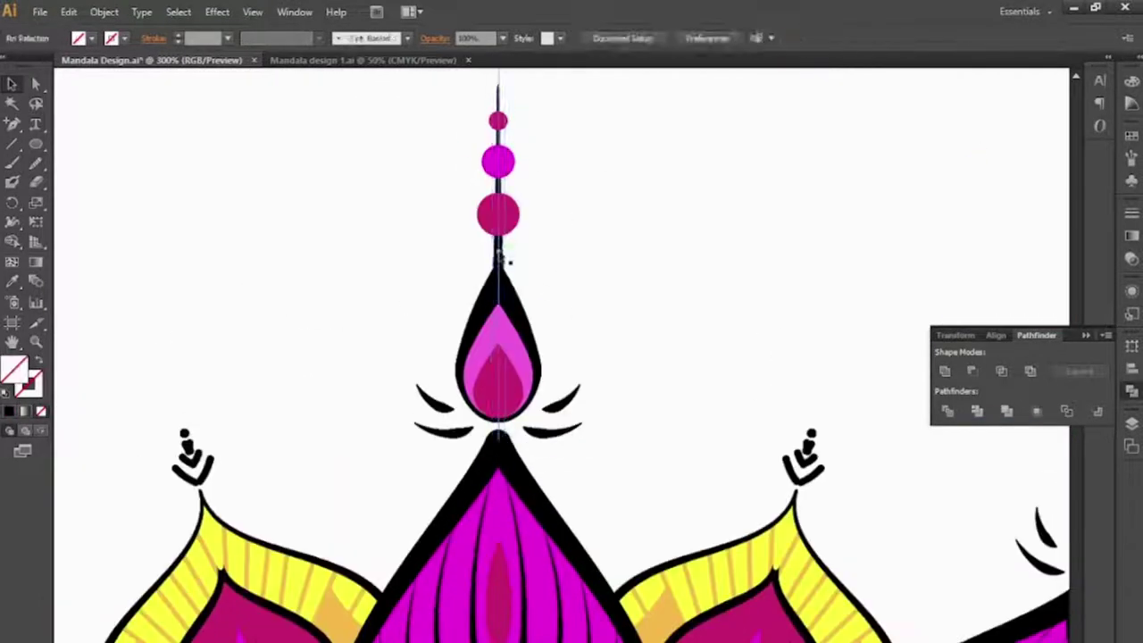
pyautogui.scroll(2, 527, 267)
# Step: Zoom in on the top spike to inspect its anchor points
pyautogui.scroll(2, 522, 254)
pyautogui.scroll(2, 514, 178)
pyautogui.scroll(2, 502, 134)
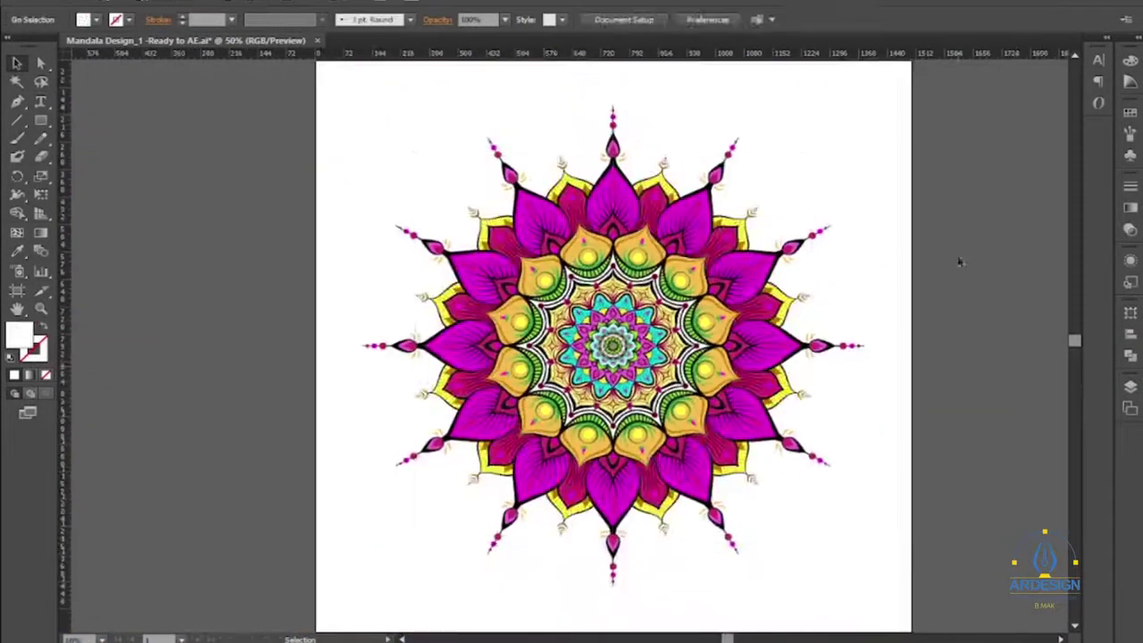
# Step: Isolate each mandala ring layer in the Layers panel to verify it, then begin Save As
pyautogui.click(1130, 386)
pyautogui.keyDown('alt'); pyautogui.click(901, 376); pyautogui.keyUp('alt')
pyautogui.keyDown('alt'); pyautogui.click(899, 351); pyautogui.keyUp('alt')
pyautogui.scroll(-1, 901, 555)
pyautogui.keyDown('alt'); pyautogui.click(900, 554); pyautogui.keyUp('alt')
pyautogui.keyDown('alt'); pyautogui.click(901, 554); pyautogui.keyUp('alt')
pyautogui.keyDown('alt'); pyautogui.click(901, 530); pyautogui.keyUp('alt')
pyautogui.keyDown('alt'); pyautogui.click(901, 454); pyautogui.keyUp('alt')
pyautogui.keyDown('alt'); pyautogui.click(901, 428); pyautogui.keyUp('alt')
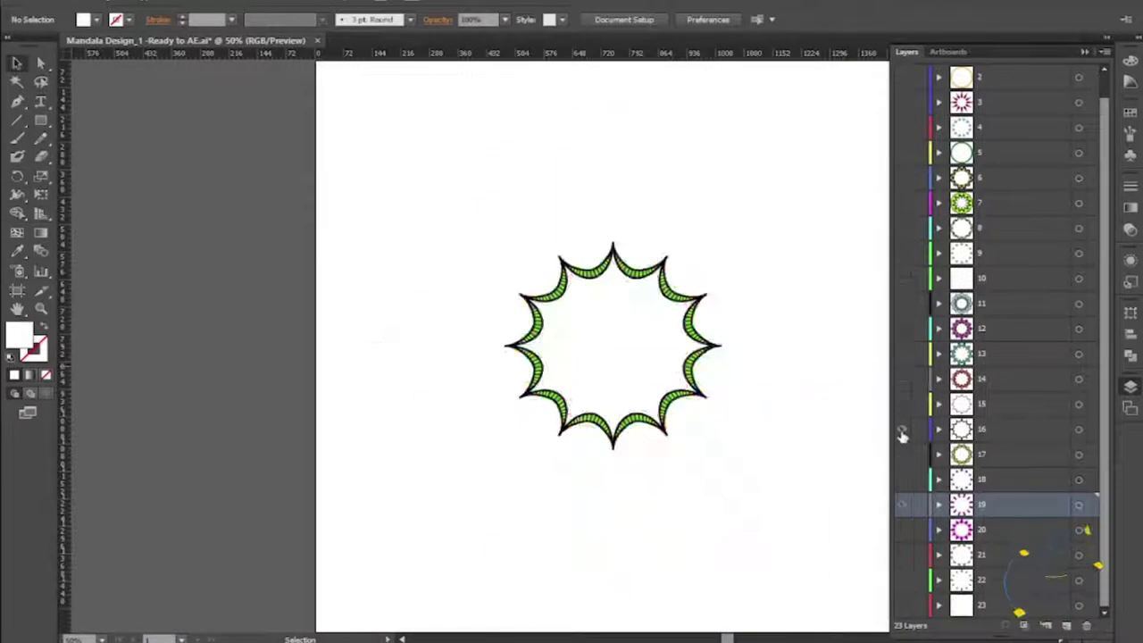
pyautogui.hotkey('ctrl', 'shift', 's')
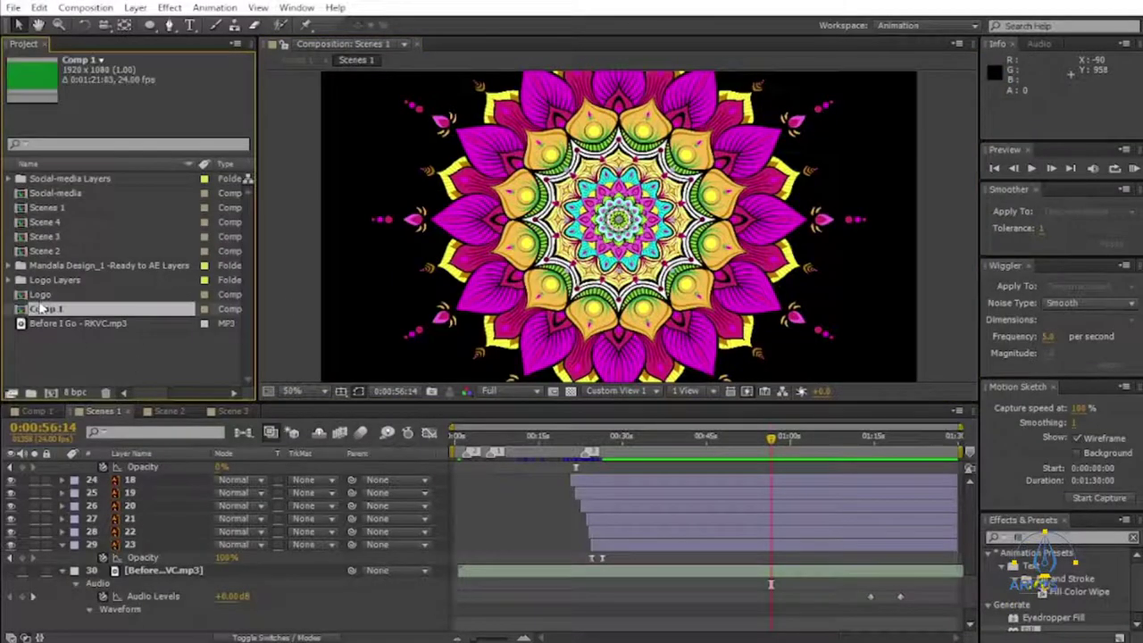
# Step: Open the Scene 2 composition and scrub its timeline to watch the mandala grow
pyautogui.doubleClick(40, 251)
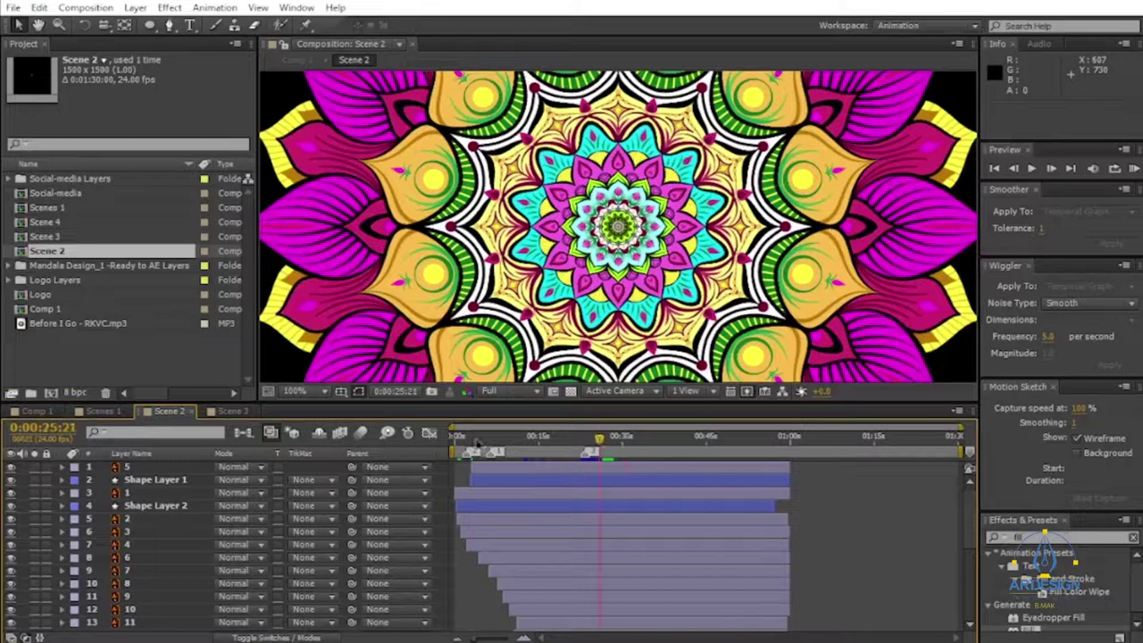
pyautogui.click(473, 442)
pyautogui.moveTo(511, 442); pyautogui.dragTo(556, 441)
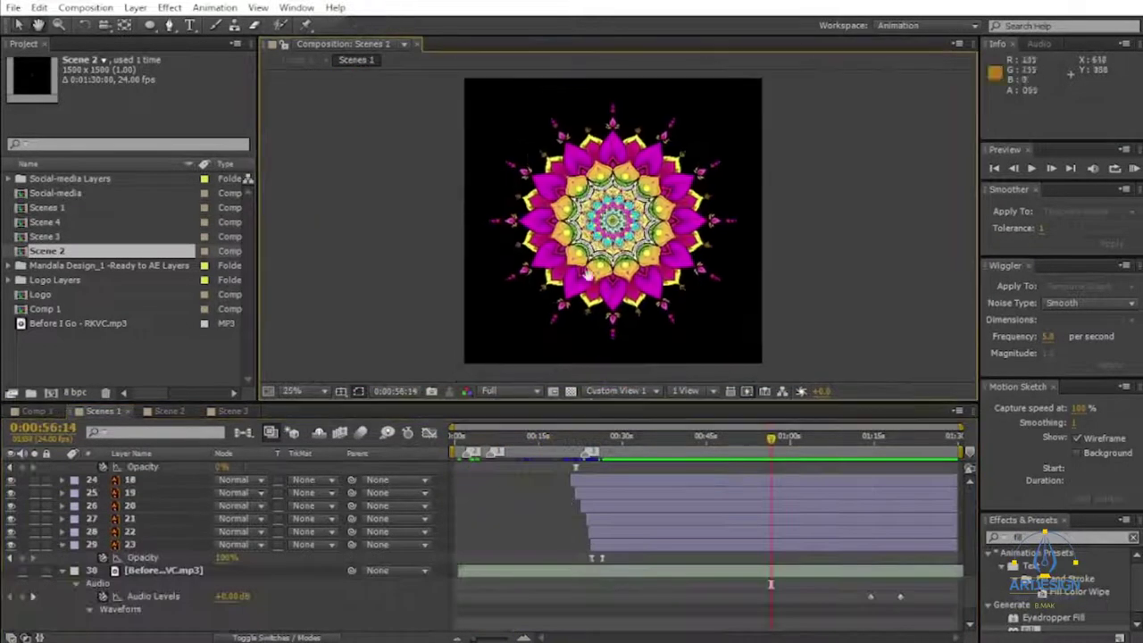
pyautogui.scroll(5, 572, 536)
pyautogui.click(564, 486)
pyautogui.scroll(1, 564, 487)
pyautogui.click(524, 438)
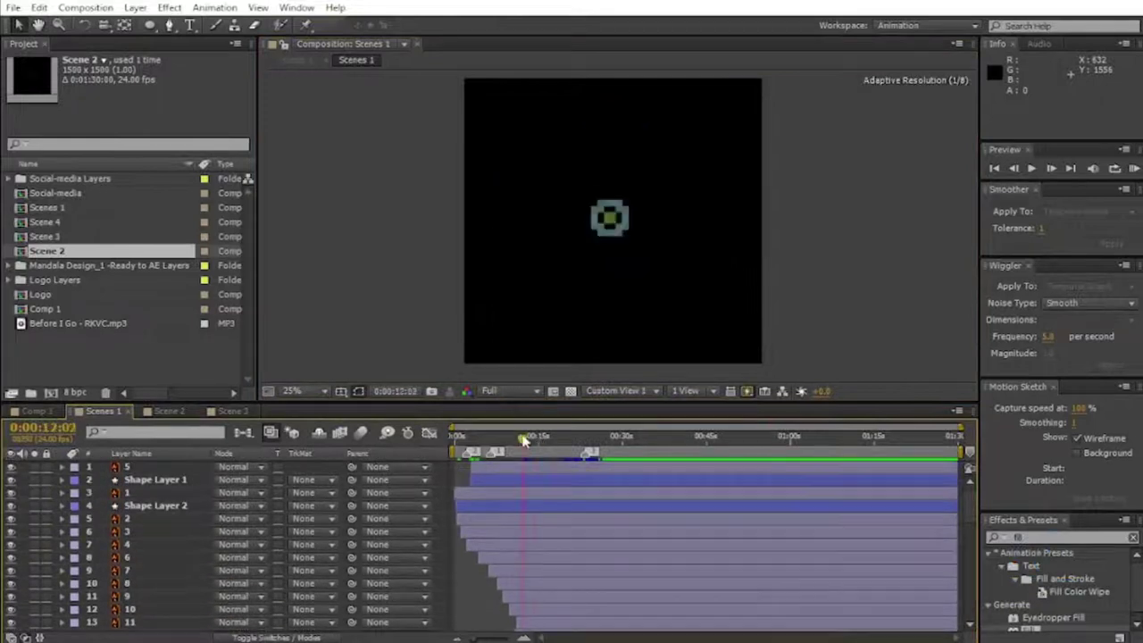
pyautogui.scroll(6, 671, 273)
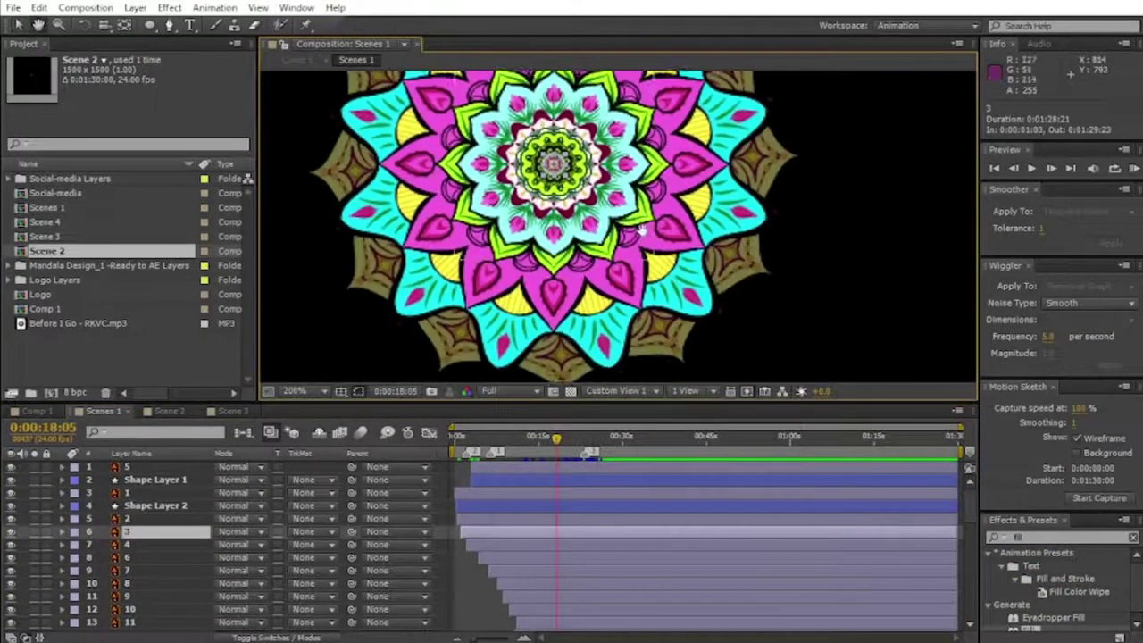
pyautogui.scroll(-3, 616, 224)
# Step: Reveal layer 5's animated Scale and Opacity and step the time around 3 seconds
pyautogui.press('u')
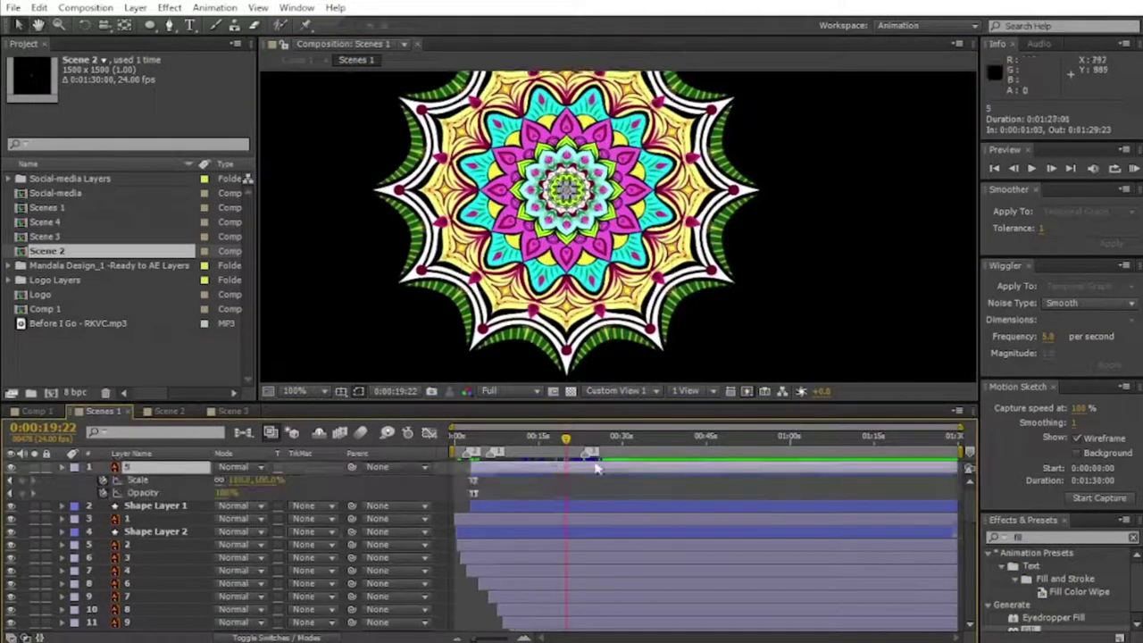
pyautogui.scroll(3, 645, 520)
pyautogui.click(638, 440)
pyautogui.scroll(3, 638, 440)
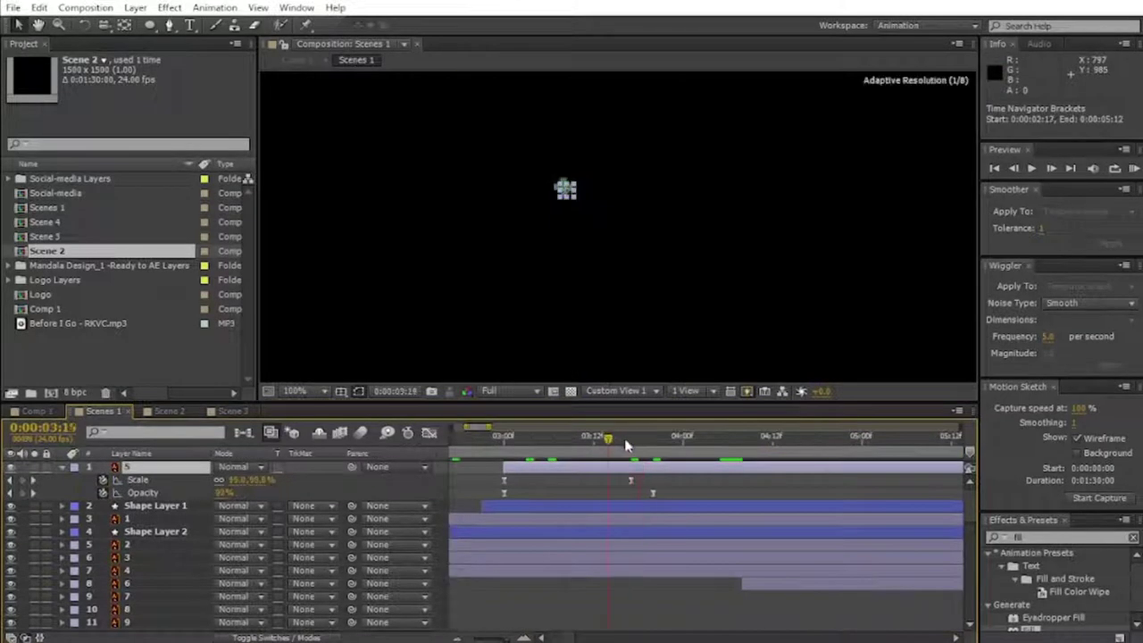
pyautogui.scroll(-3, 607, 441)
pyautogui.scroll(8, 616, 232)
pyautogui.click(730, 444)
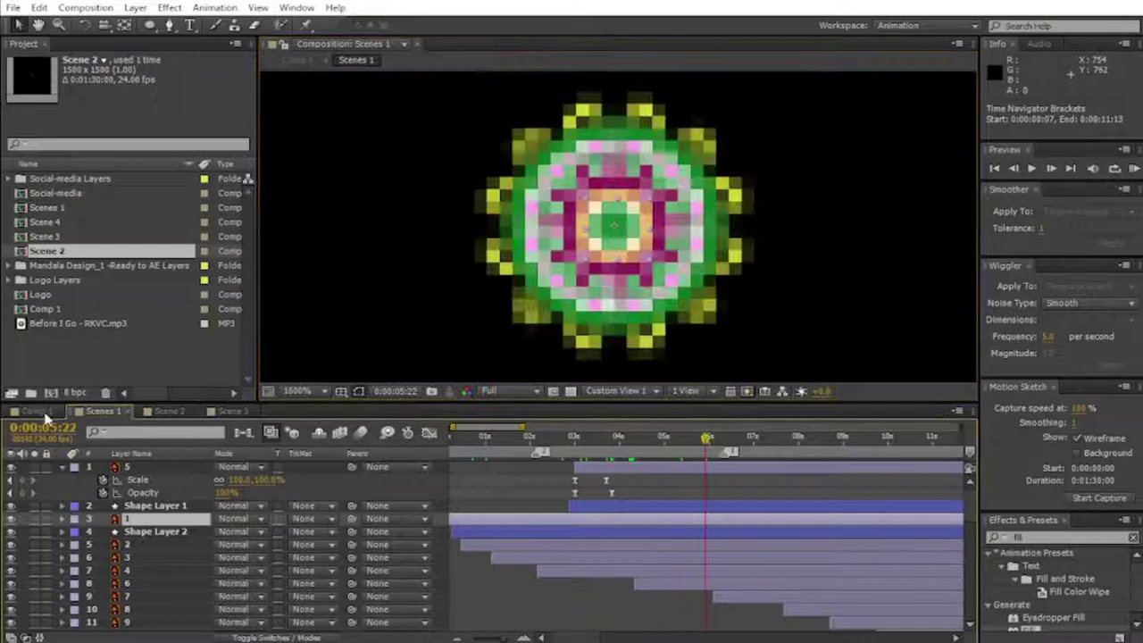
# Step: Scrub through the Comp 1 animation, then return to the Scenes 1 composition
pyautogui.click(34, 411)
pyautogui.moveTo(472, 440); pyautogui.dragTo(520, 440)
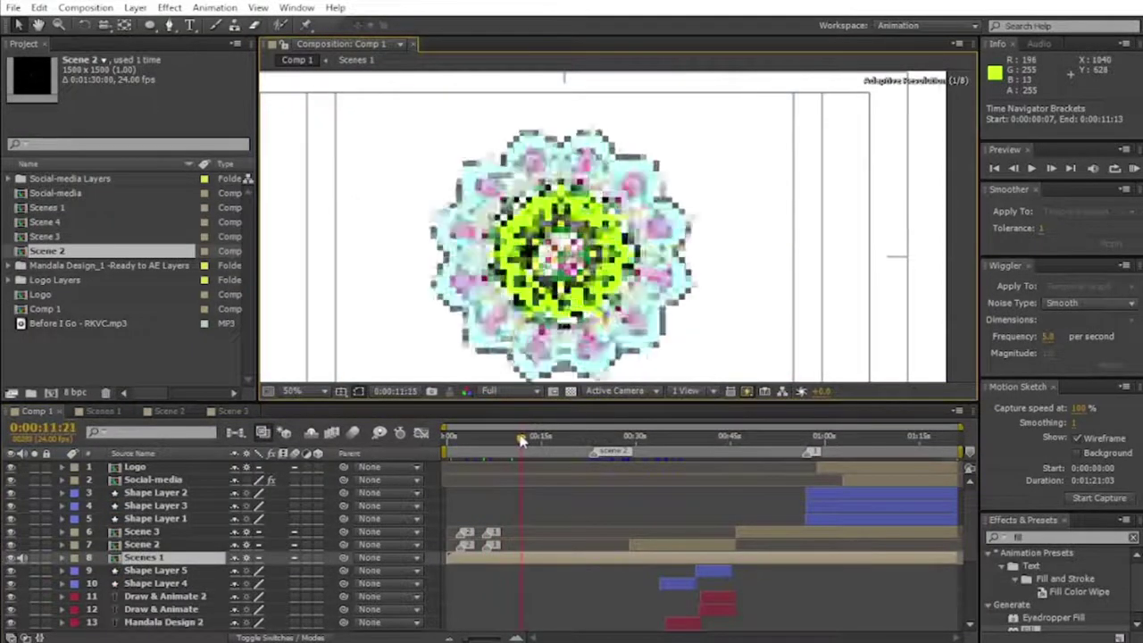
pyautogui.click(103, 410)
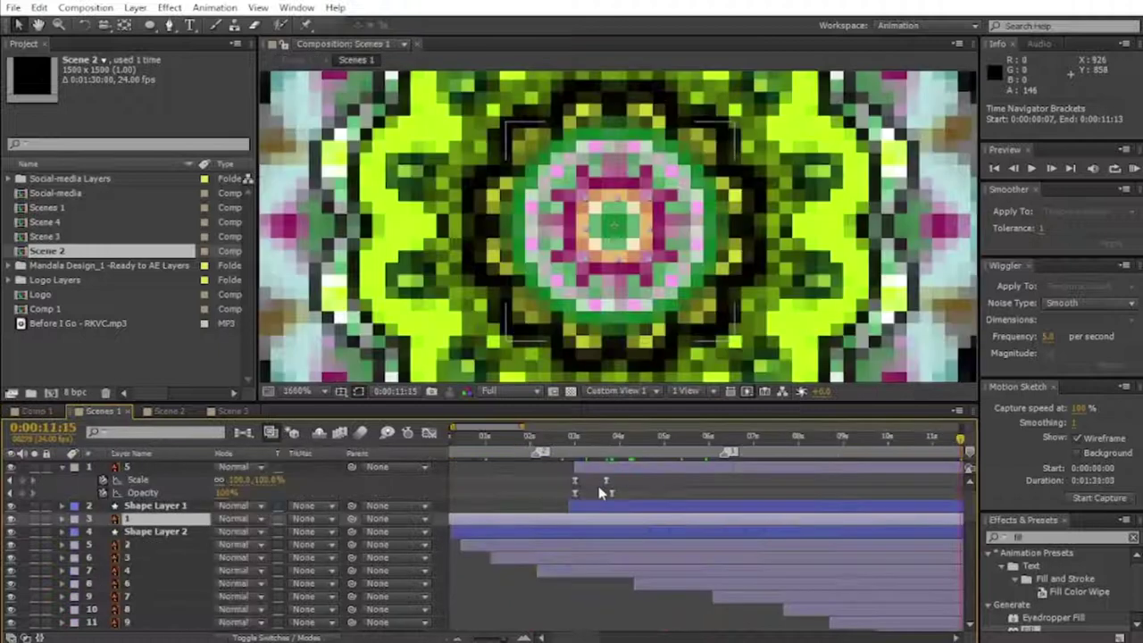
pyautogui.scroll(5, 603, 526)
# Step: Reveal layer 24's Scale and Opacity keyframes and enter a new scale percentage
pyautogui.press('u')
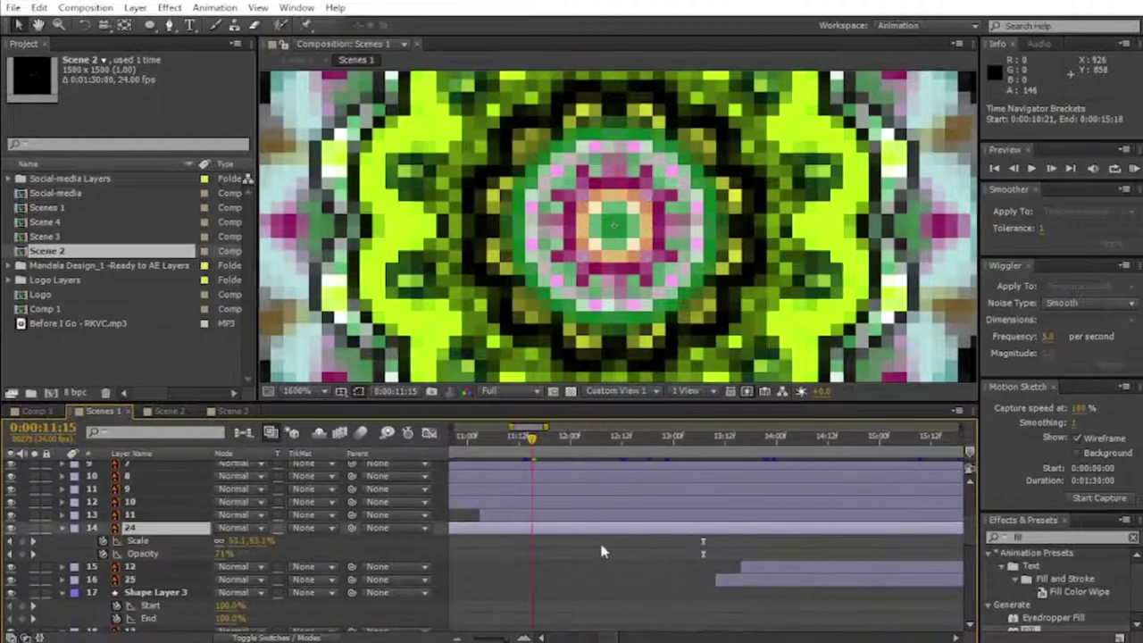
pyautogui.press('=')
pyautogui.press('=')
pyautogui.doubleClick(681, 536)
pyautogui.click(571, 390)
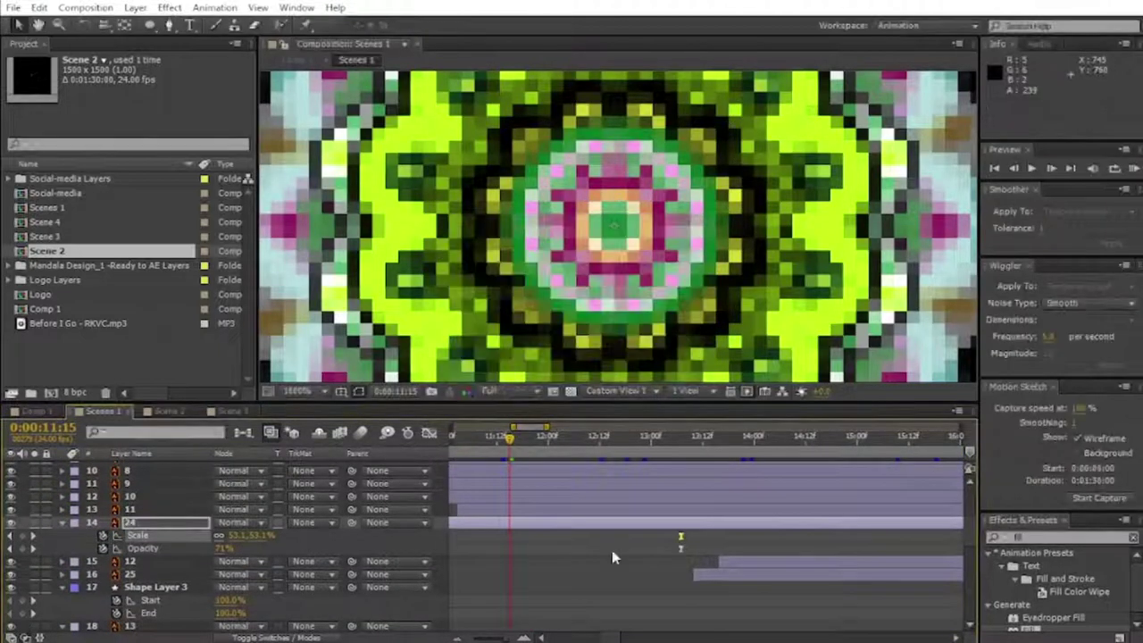
pyautogui.press('-')
# Step: Zoom the composition view out and return to the Comp 1 composition
pyautogui.press('pagedown')
pyautogui.press('pagedown')
pyautogui.press(',')
pyautogui.scroll(2, 652, 256)
pyautogui.scroll(-5, 653, 257)
pyautogui.hotkey('shift', 'Escape')
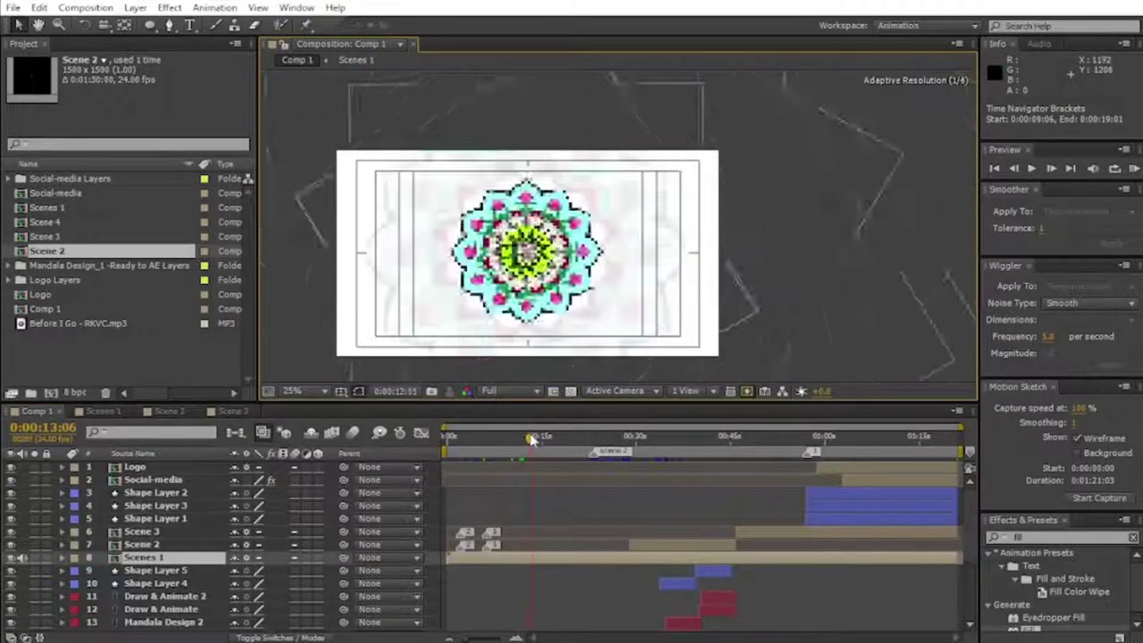
# Step: Apply a keyframe assistant to the Scenes 1 layer's keyframes at about 16 seconds
pyautogui.moveTo(551, 437); pyautogui.dragTo(548, 437)
pyautogui.press('u')
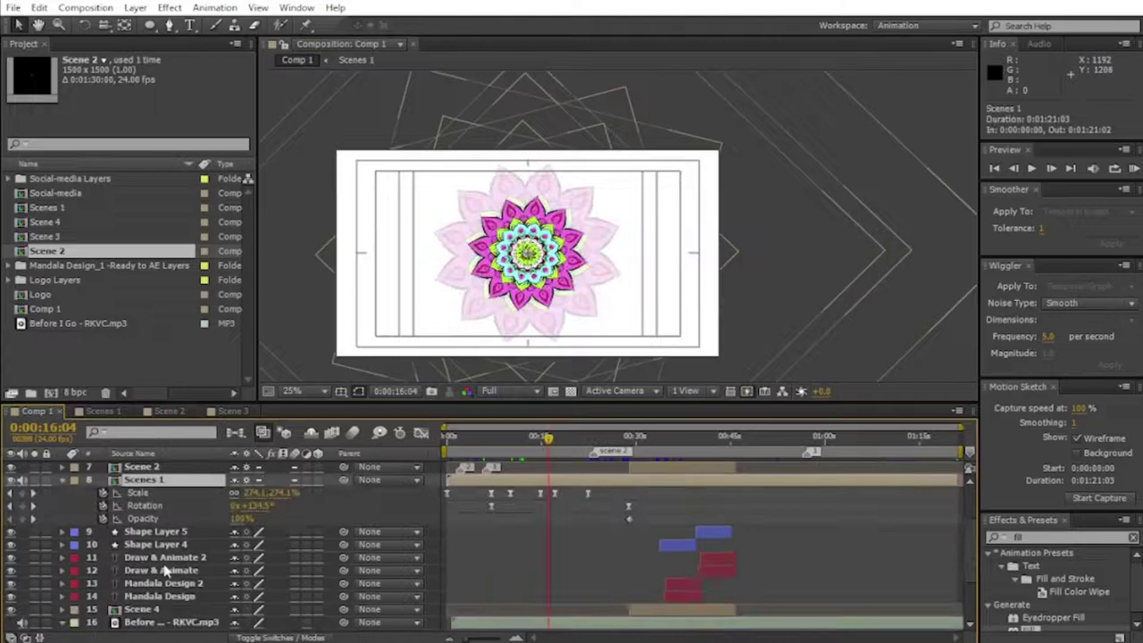
pyautogui.rightClick(554, 492)
pyautogui.click(746, 543)
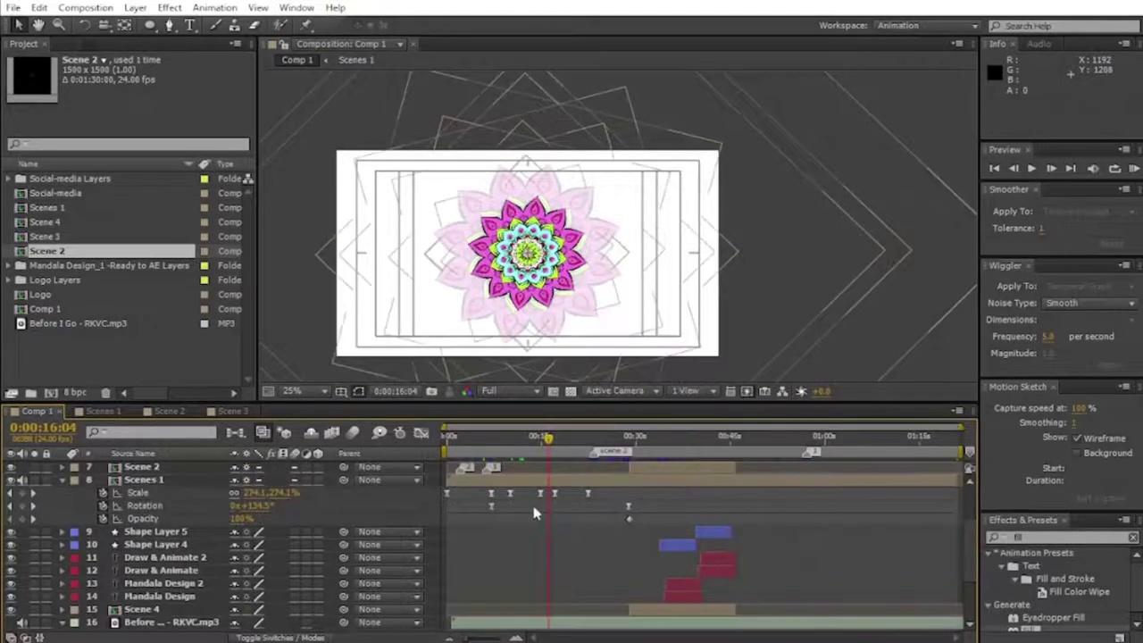
# Step: Zoom the timeline and view to 100%, scrubbing the mandala around 20 seconds
pyautogui.press('=')
pyautogui.press('/')
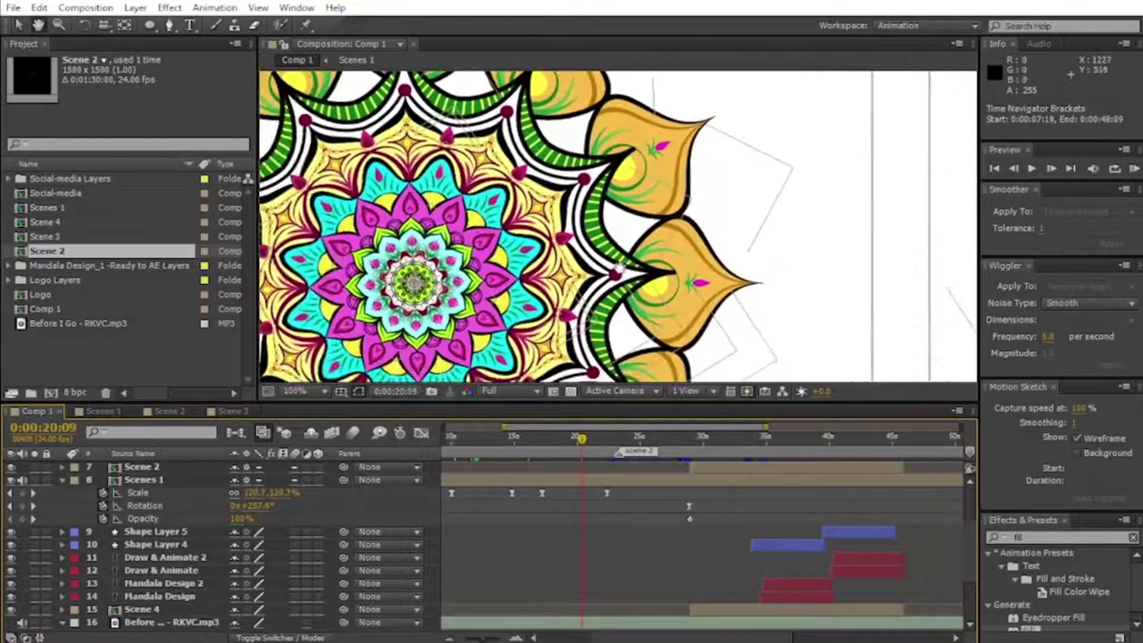
pyautogui.moveTo(579, 438); pyautogui.dragTo(564, 438)
pyautogui.press('-')
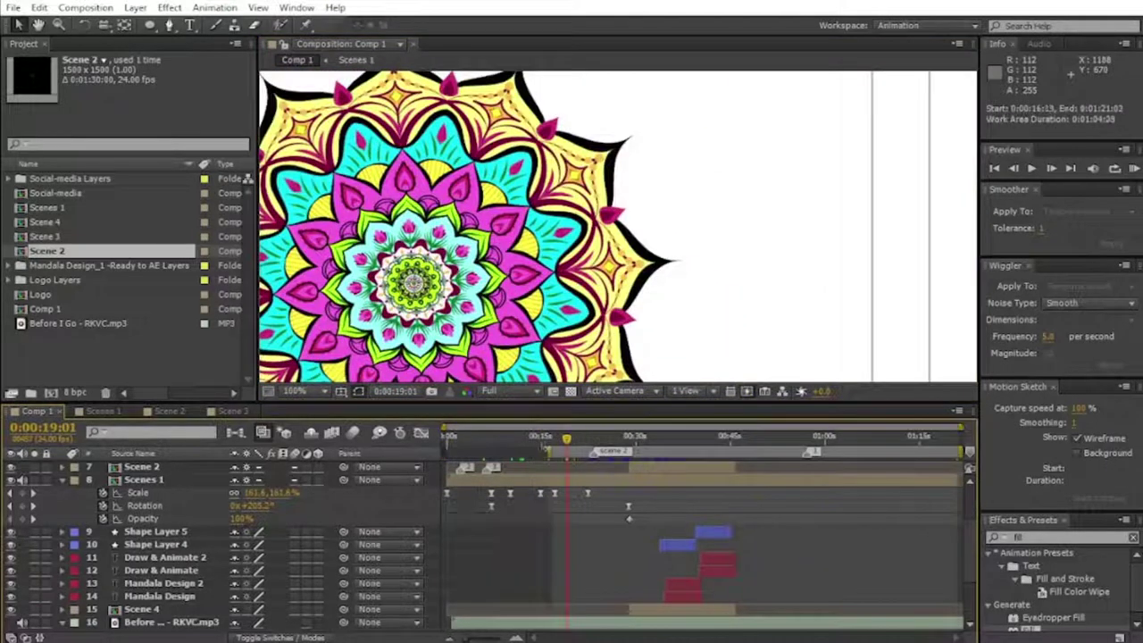
pyautogui.press('=')
# Step: Preview the spinning, zooming mandala from about 17 seconds, then zoom out to the whole comp
pyautogui.press('space')
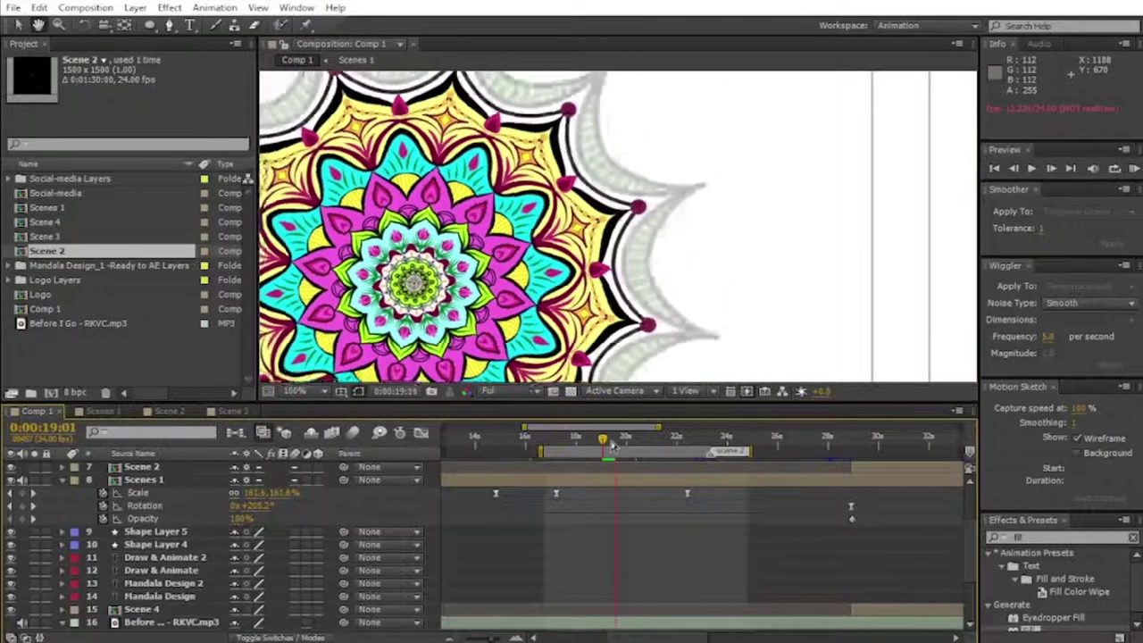
pyautogui.press(',')
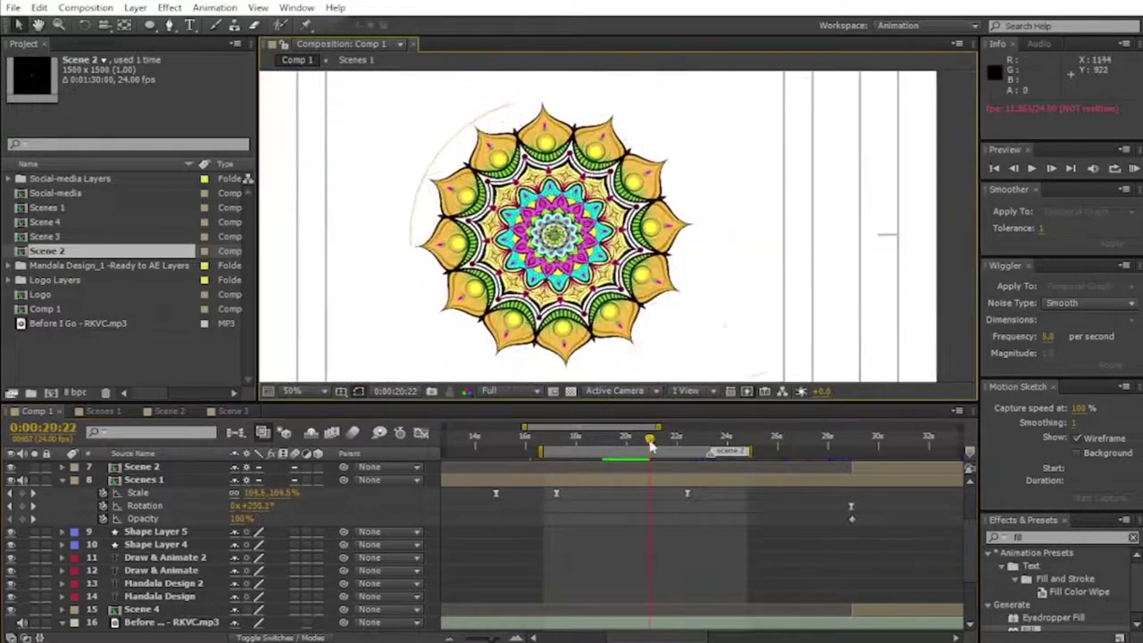
pyautogui.moveTo(578, 436); pyautogui.dragTo(560, 438)
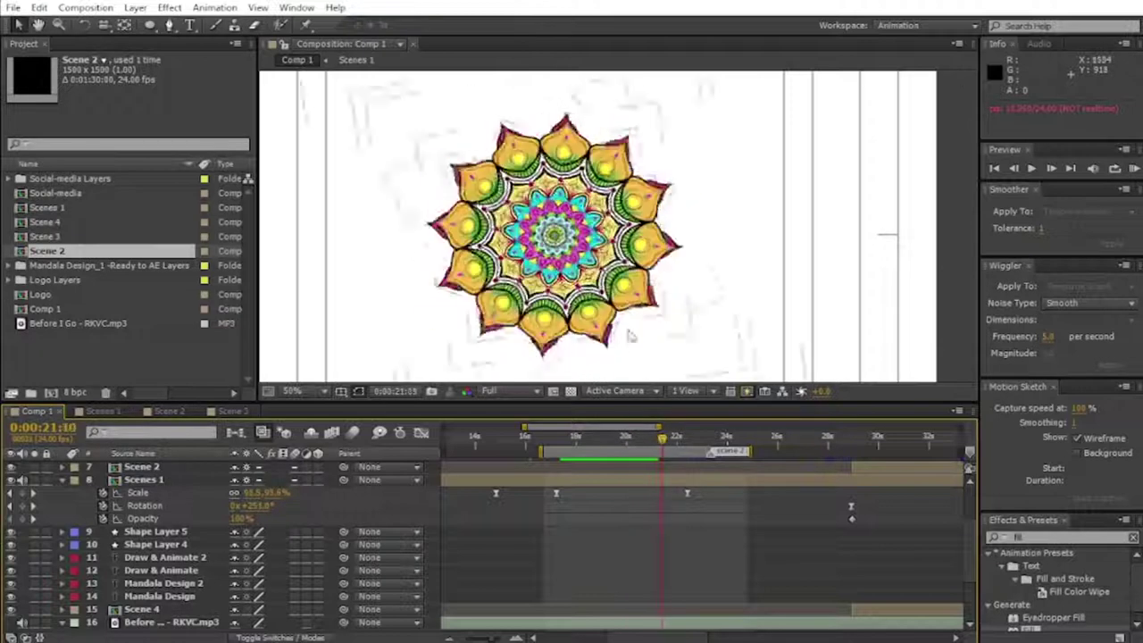
pyautogui.scroll(2, 664, 234)
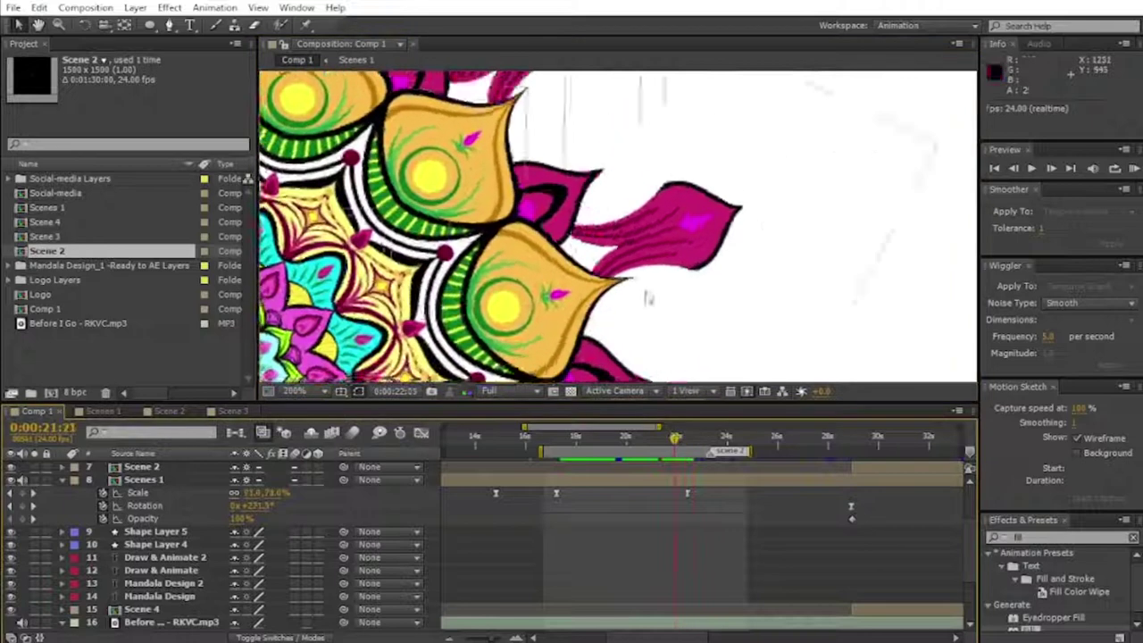
pyautogui.press(';')
pyautogui.press(',')
pyautogui.press(',')
pyautogui.press(',')
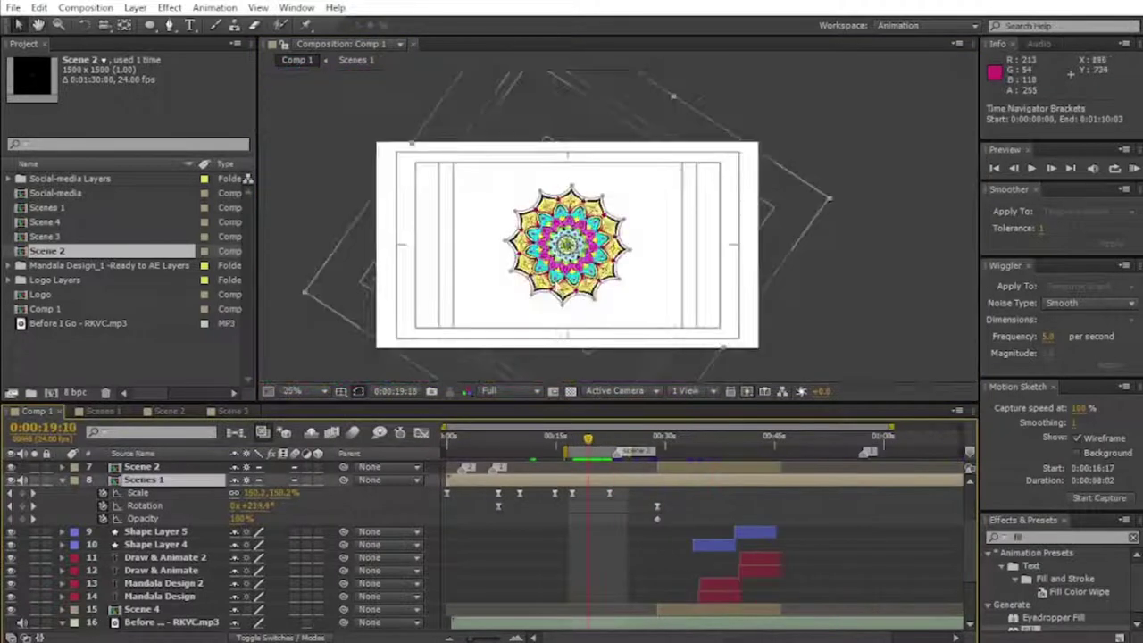
# Step: Scrub Comp 1 ahead to about 29 seconds at 100% view, then return to 50%
pyautogui.press('.')
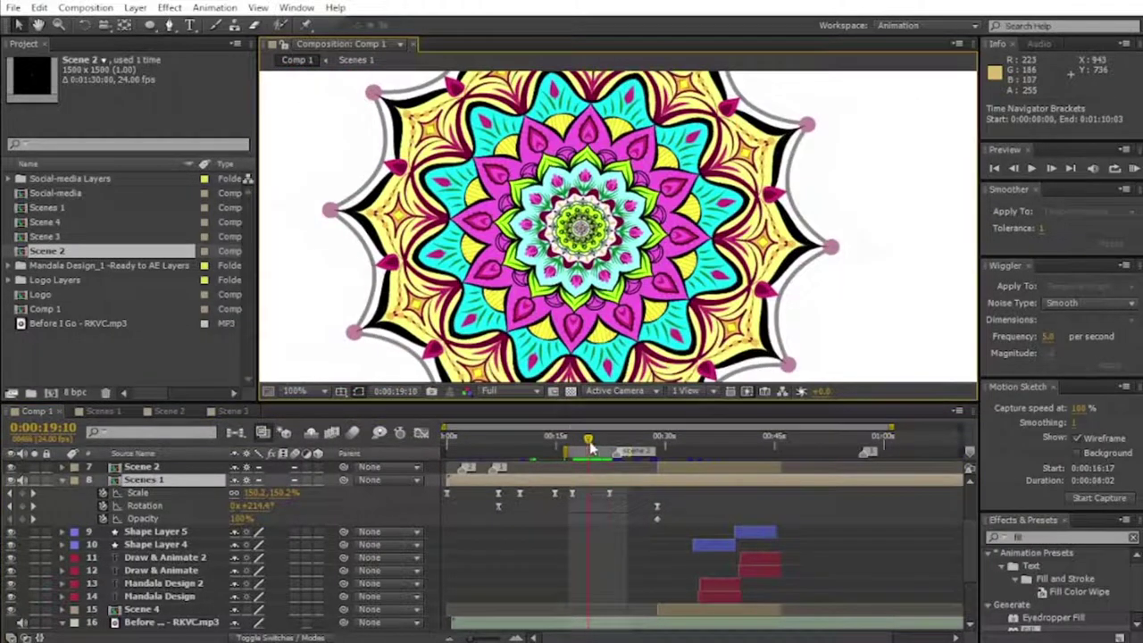
pyautogui.moveTo(596, 438); pyautogui.dragTo(626, 434)
pyautogui.press(',')
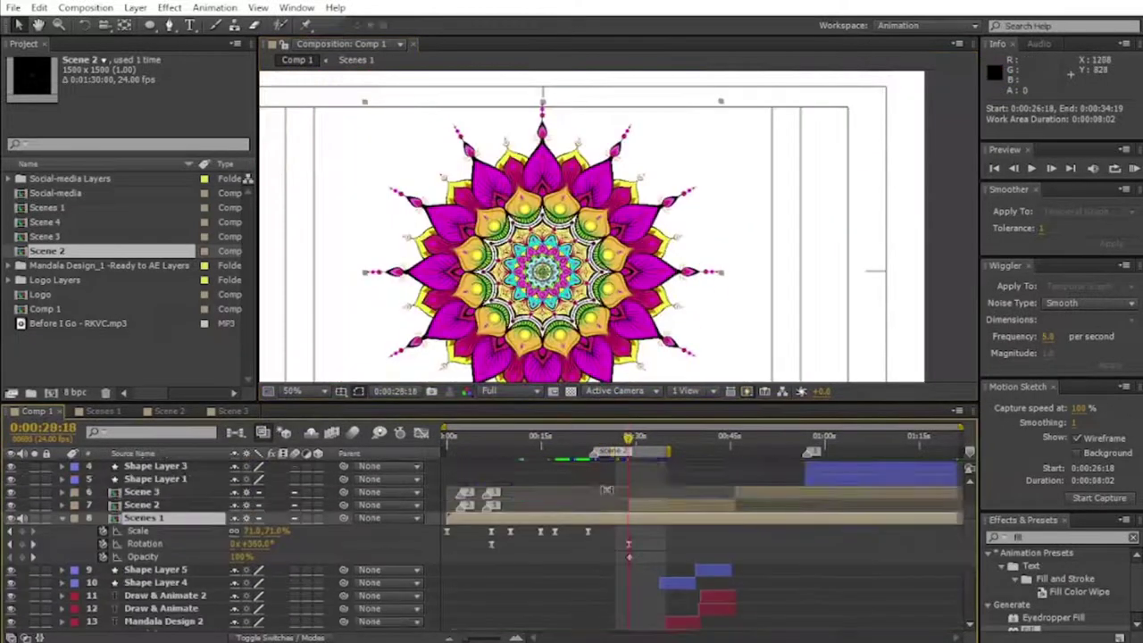
pyautogui.scroll(5, 643, 517)
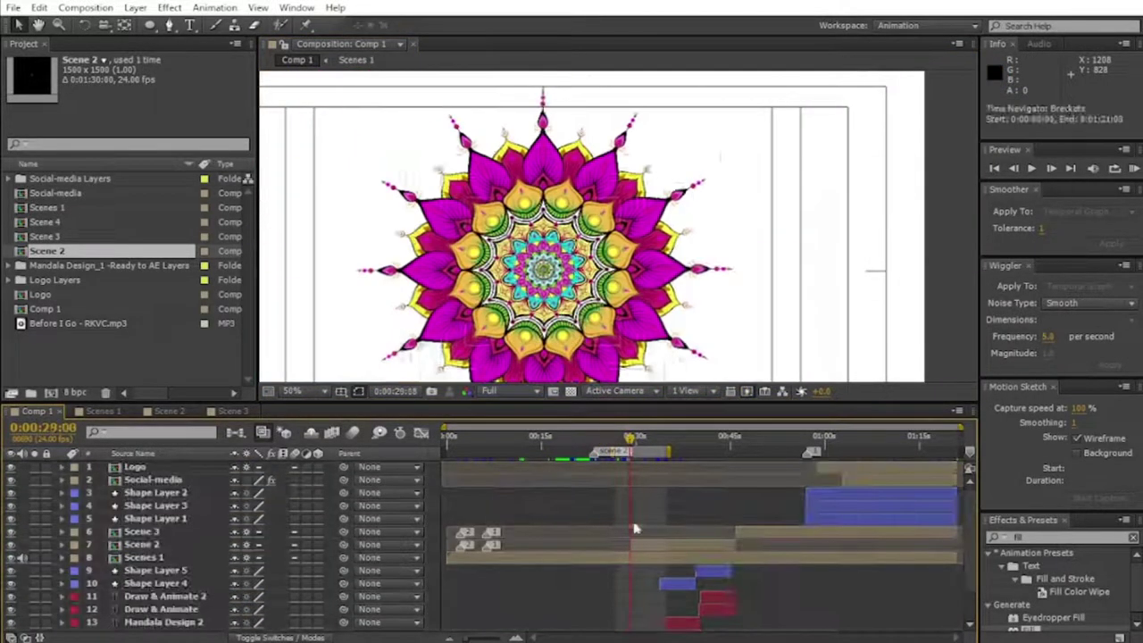
# Step: Reveal Scene 2's Position, Scale and Rotation keyframes and set a smaller view magnification
pyautogui.click(643, 543)
pyautogui.scroll(-3, 644, 514)
pyautogui.press('u')
pyautogui.click(642, 559)
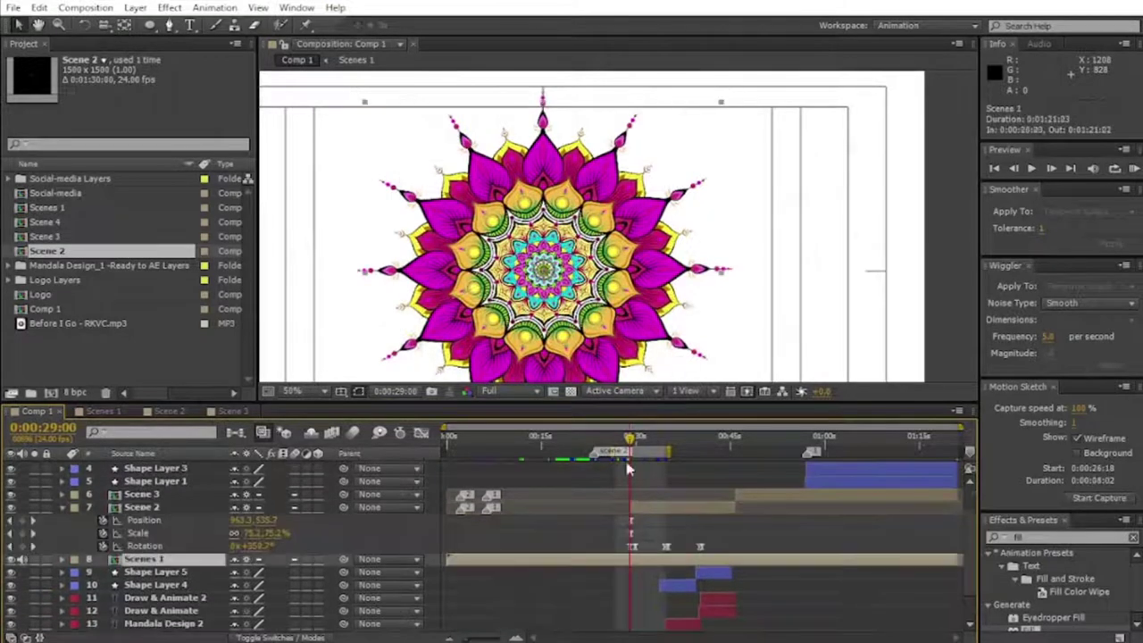
pyautogui.click(629, 439)
pyautogui.click(291, 391)
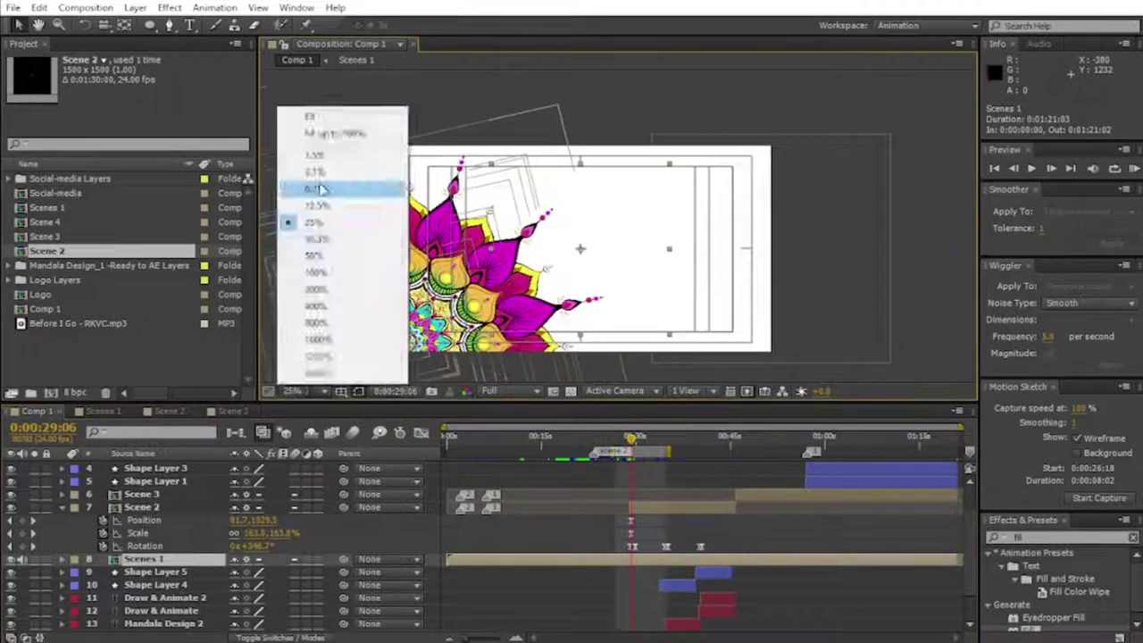
pyautogui.click(330, 134)
# Step: Scrub from about 27 to 32 seconds toward the Mandala Design title
pyautogui.moveTo(631, 439); pyautogui.dragTo(628, 439)
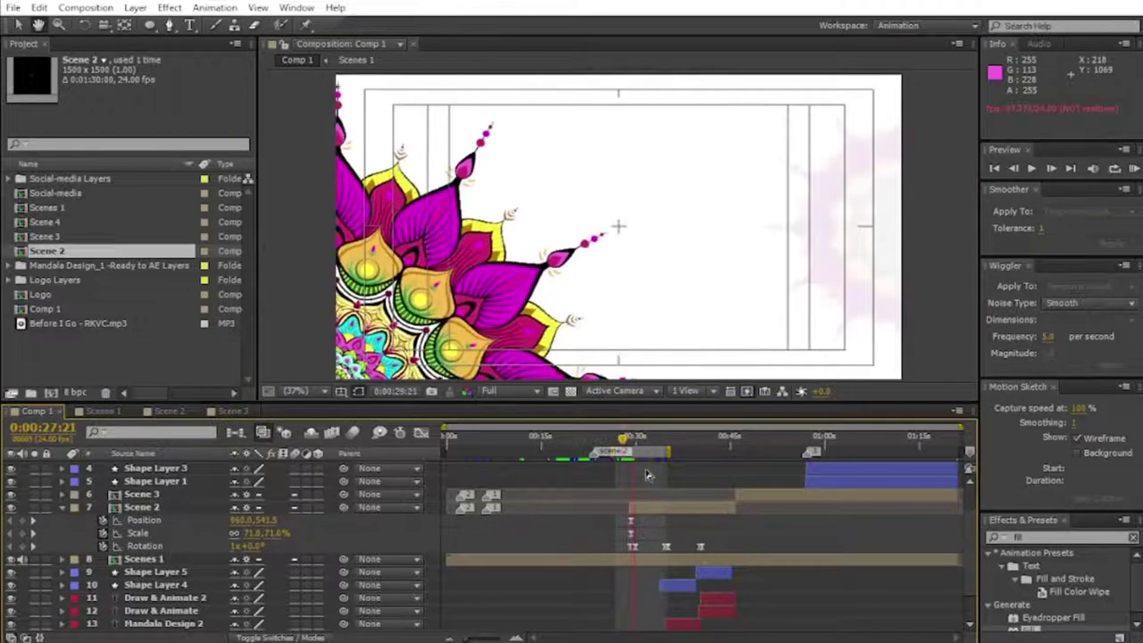
pyautogui.moveTo(625, 439); pyautogui.dragTo(644, 439)
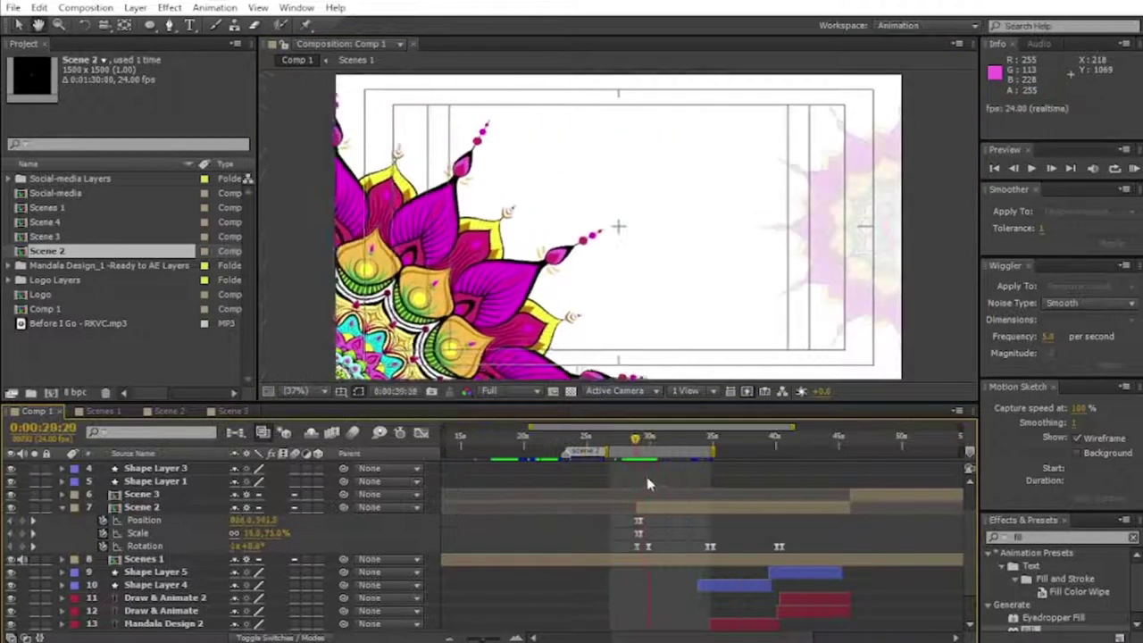
pyautogui.moveTo(645, 439); pyautogui.dragTo(681, 442)
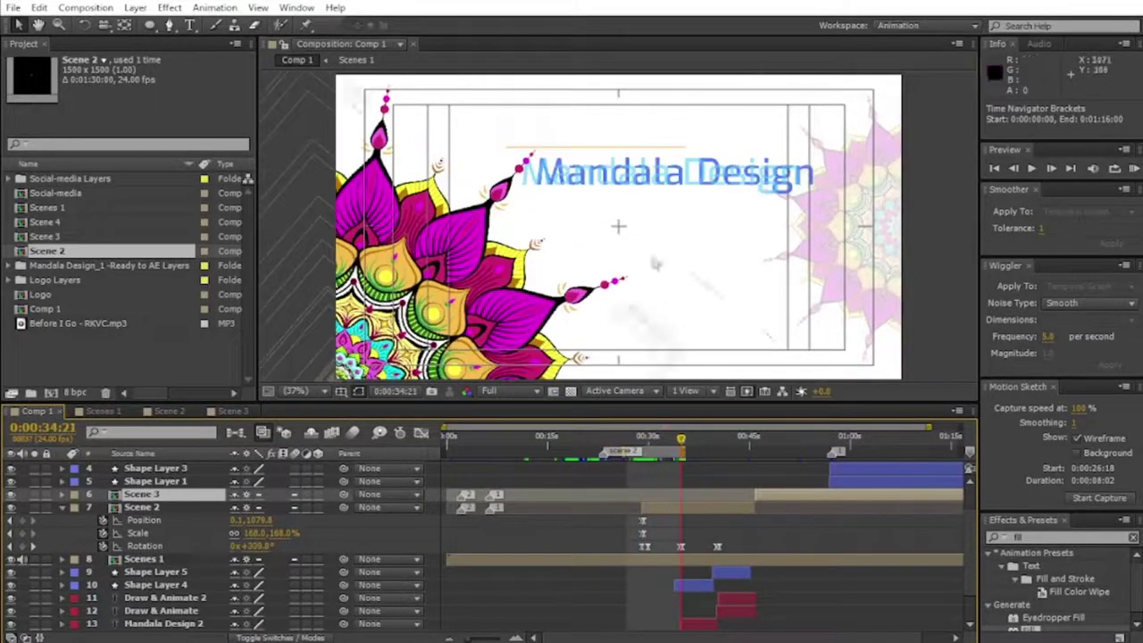
pyautogui.scroll(-3, 697, 585)
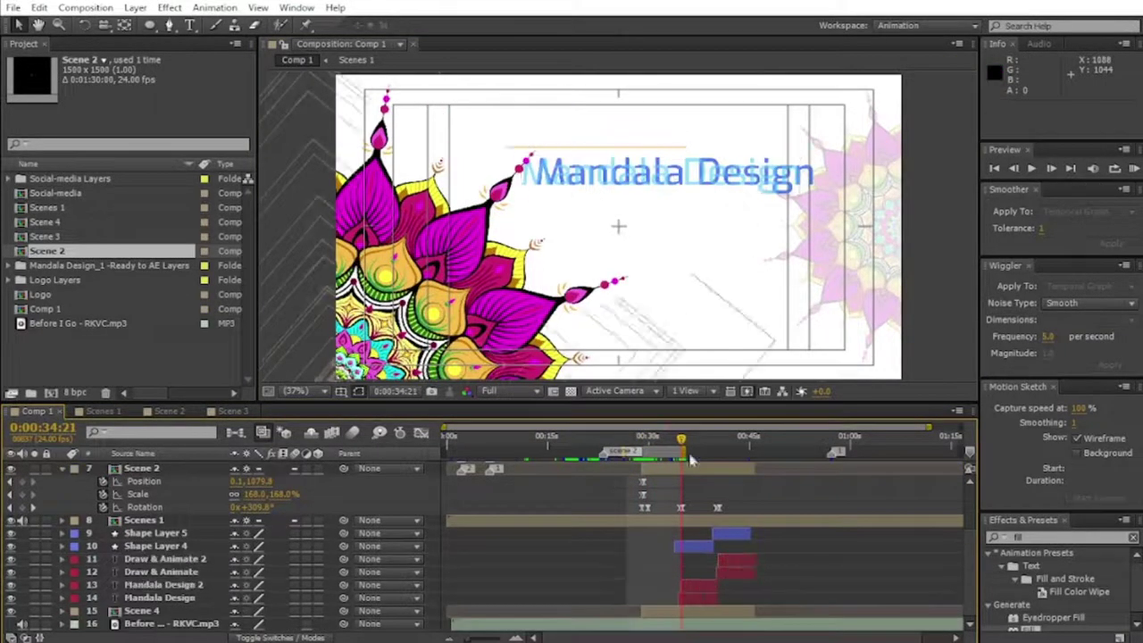
pyautogui.scroll(4, 668, 182)
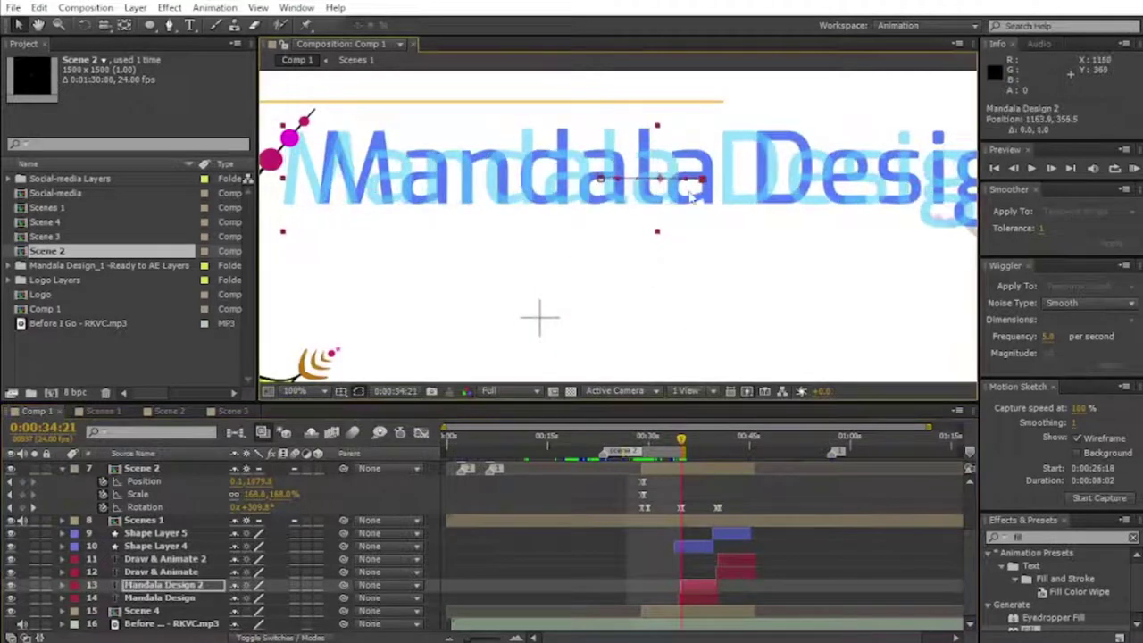
# Step: Nudge the current time to 34:18 and make the composition view taller
pyautogui.scroll(-5, 703, 183)
pyautogui.scroll(2, 684, 238)
pyautogui.scroll(2, 684, 238)
pyautogui.scroll(-4, 399, 198)
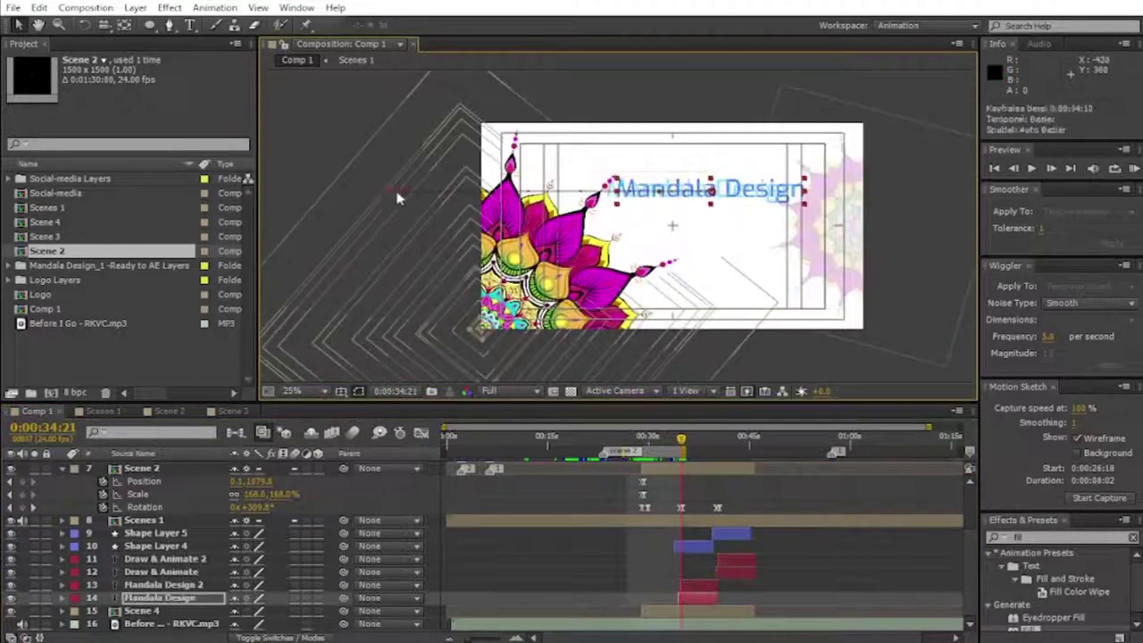
pyautogui.scroll(4, 695, 208)
pyautogui.scroll(-2, 696, 208)
pyautogui.scroll(-2, 695, 208)
pyautogui.moveTo(680, 442); pyautogui.dragTo(682, 442)
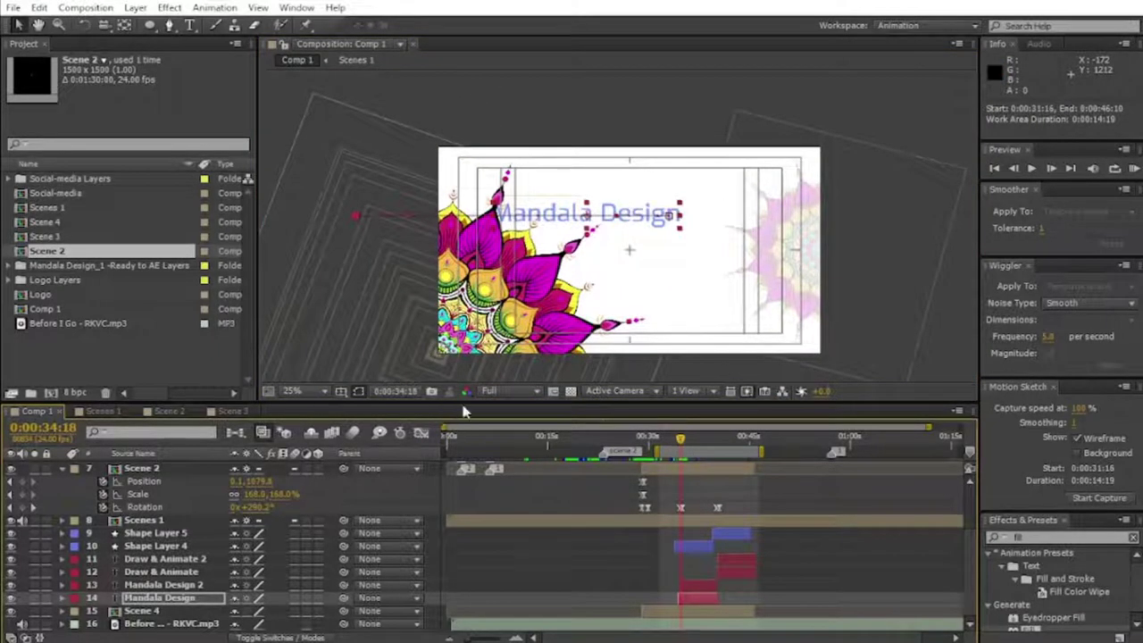
pyautogui.moveTo(463, 411); pyautogui.dragTo(463, 511)
# Step: Preview the Mandala Design title animation twice and bring up the preview options
pyautogui.scroll(3, 376, 270)
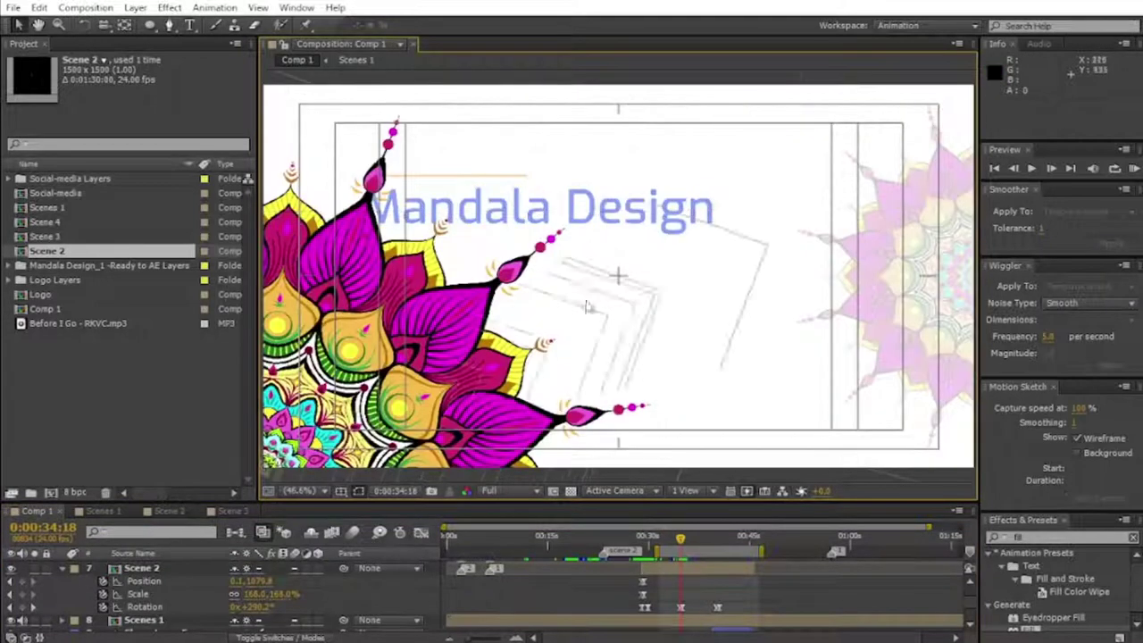
pyautogui.press('KP_0')
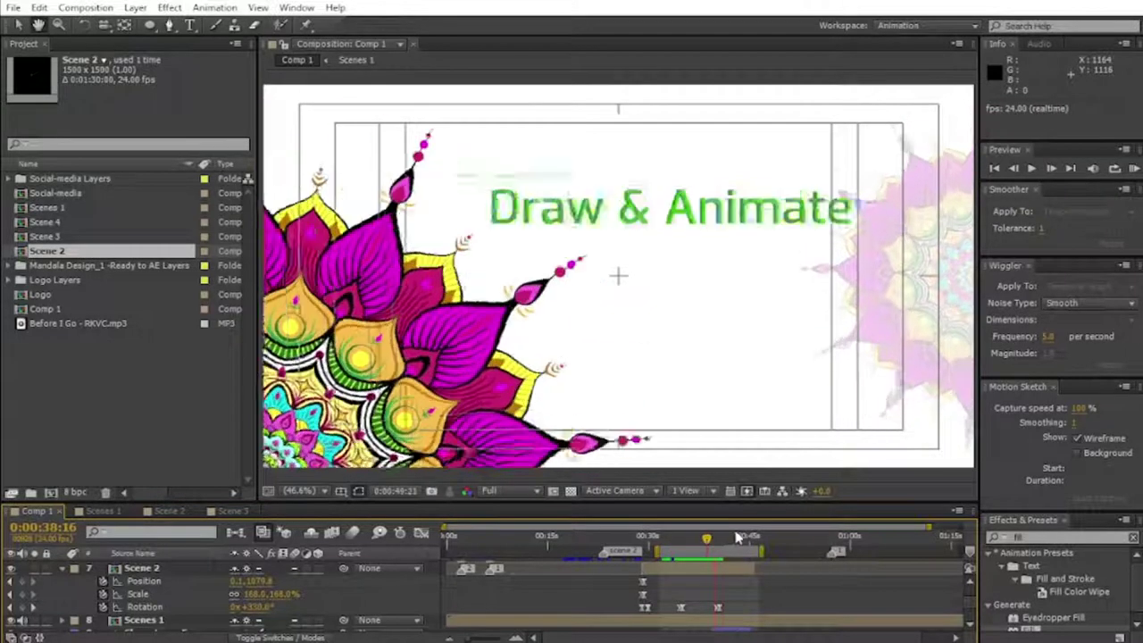
pyautogui.press('space')
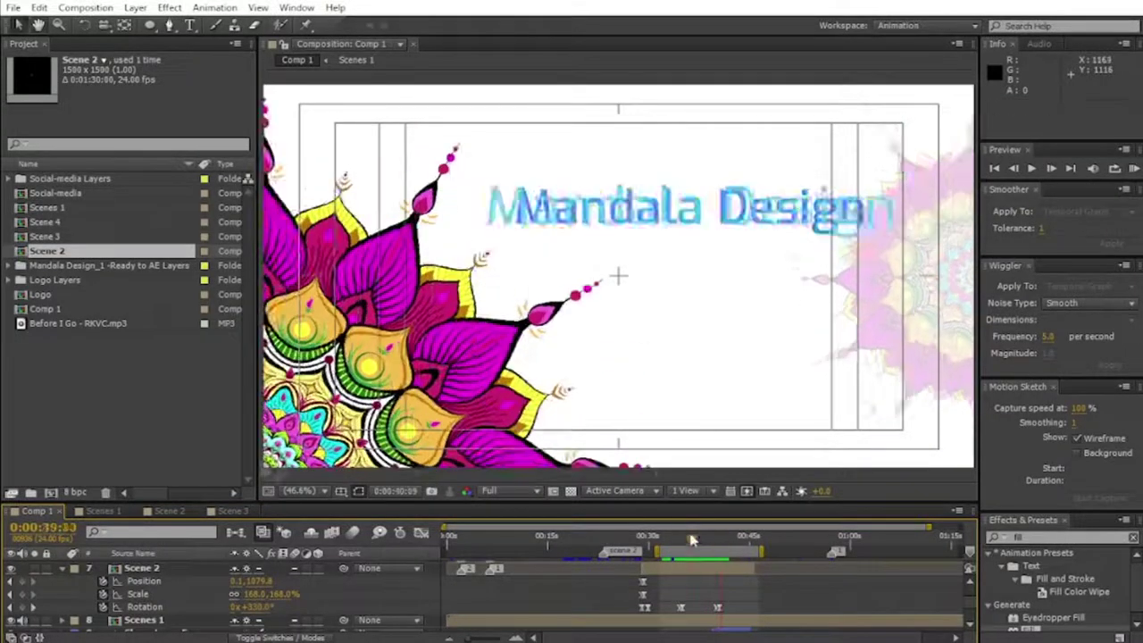
pyautogui.click(682, 537)
pyautogui.click(109, 11)
pyautogui.moveTo(96, 192)
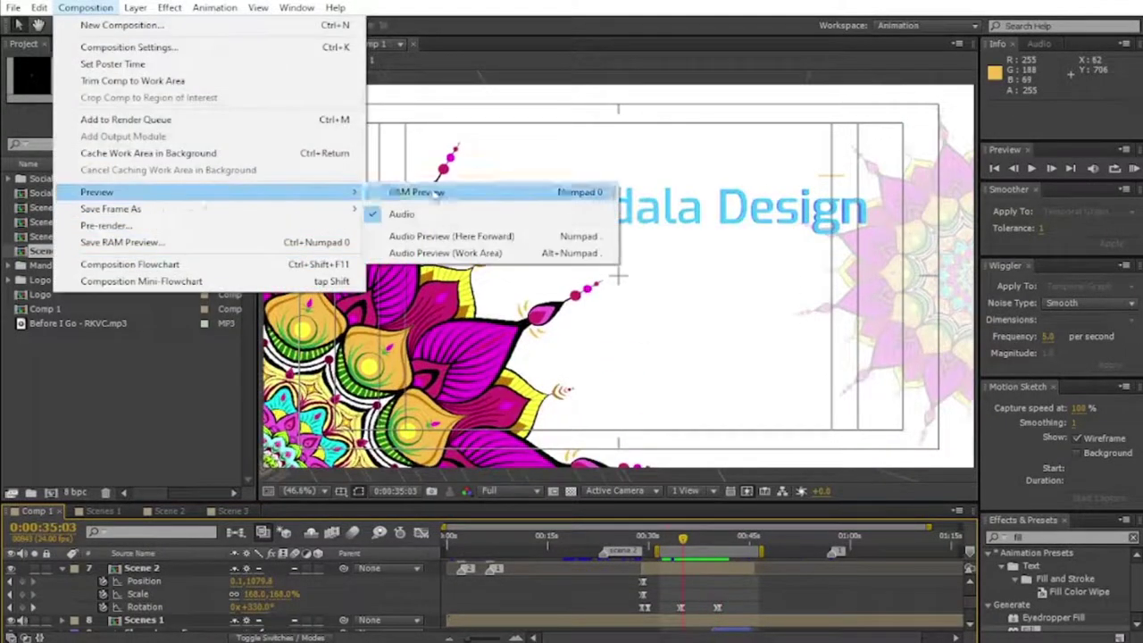
# Step: RAM-preview Comp 1's title section, stop it, and move to about 42 seconds
pyautogui.click(451, 194)
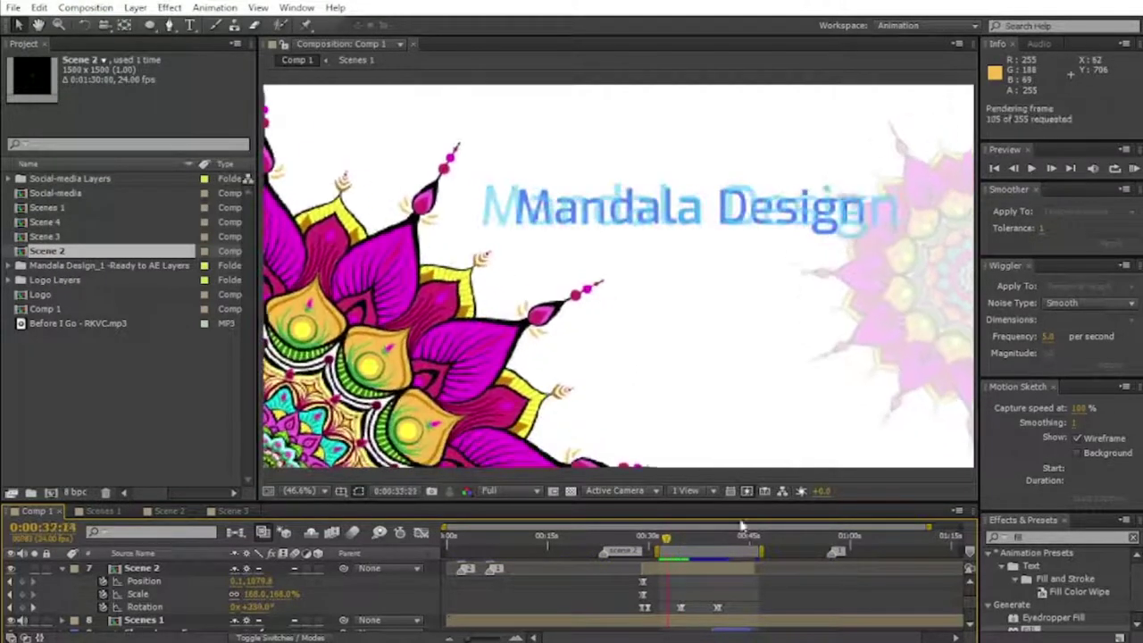
pyautogui.click(675, 564)
pyautogui.scroll(-5, 670, 580)
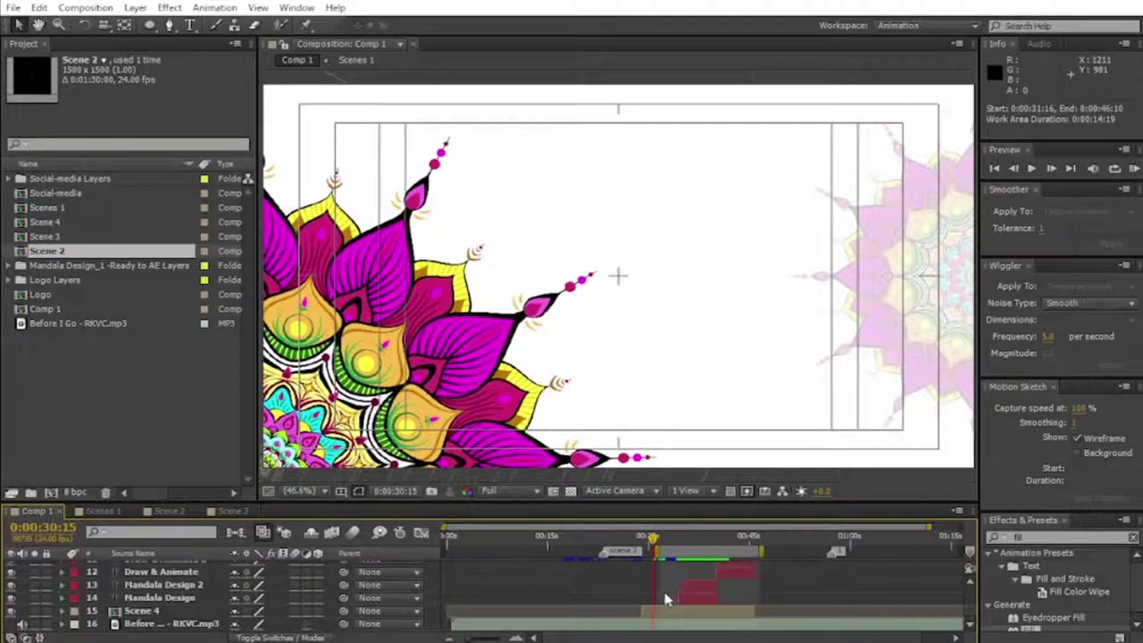
pyautogui.scroll(10, 665, 554)
pyautogui.moveTo(665, 541); pyautogui.dragTo(714, 541)
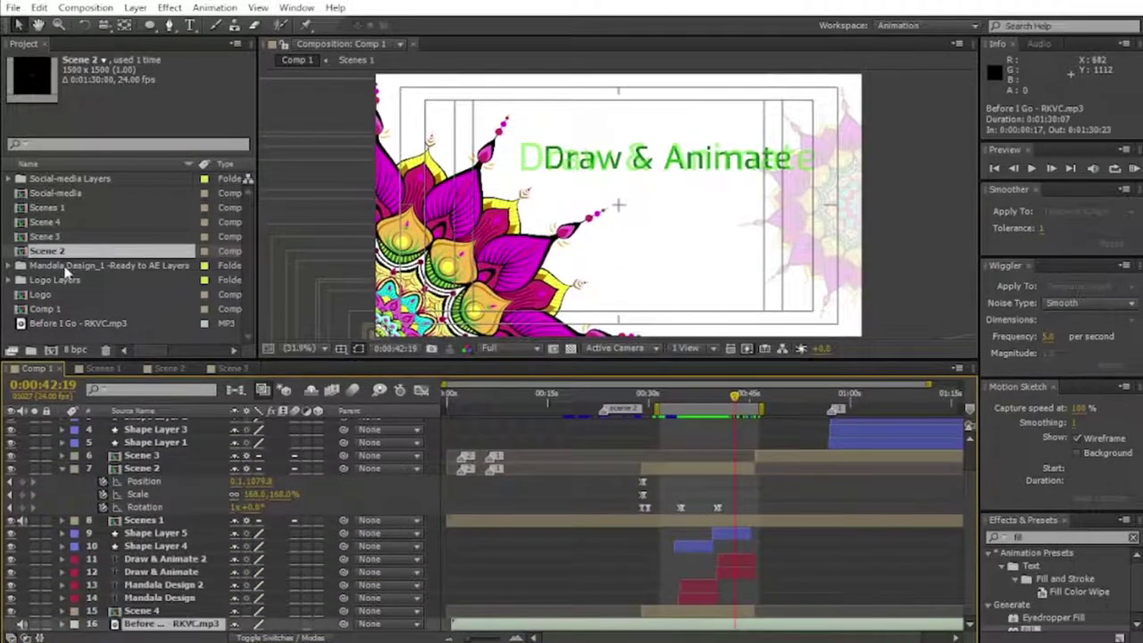
# Step: Display the mp3 music layer's audio waveform in the timeline
pyautogui.rightClick(46, 323)
pyautogui.press('Escape')
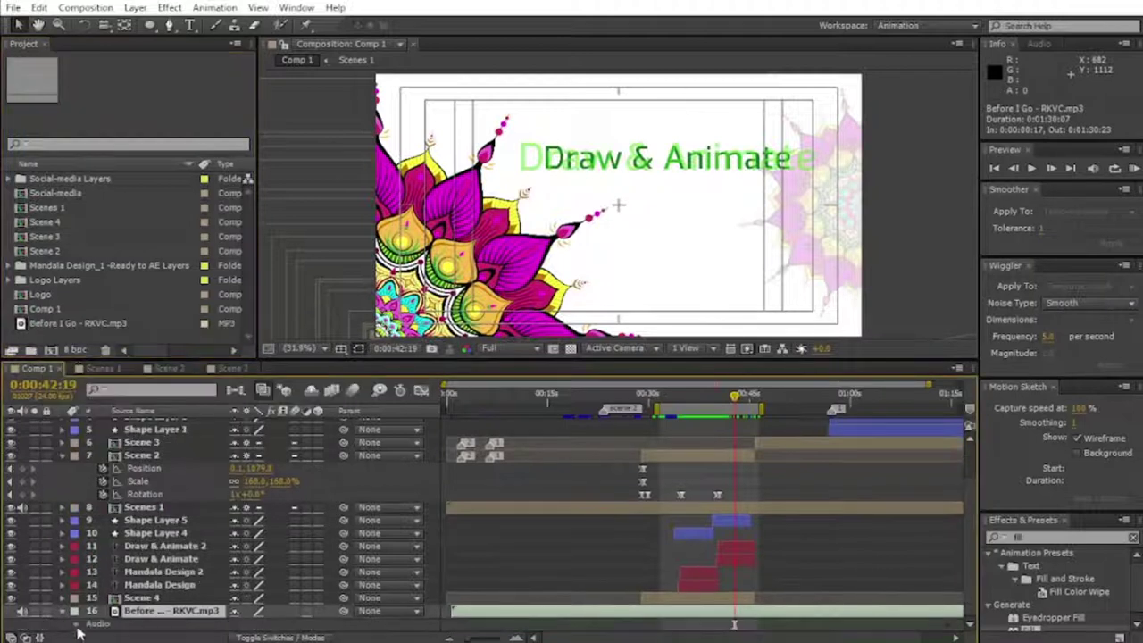
pyautogui.press('l')
pyautogui.press('l')
pyautogui.scroll(5, 773, 444)
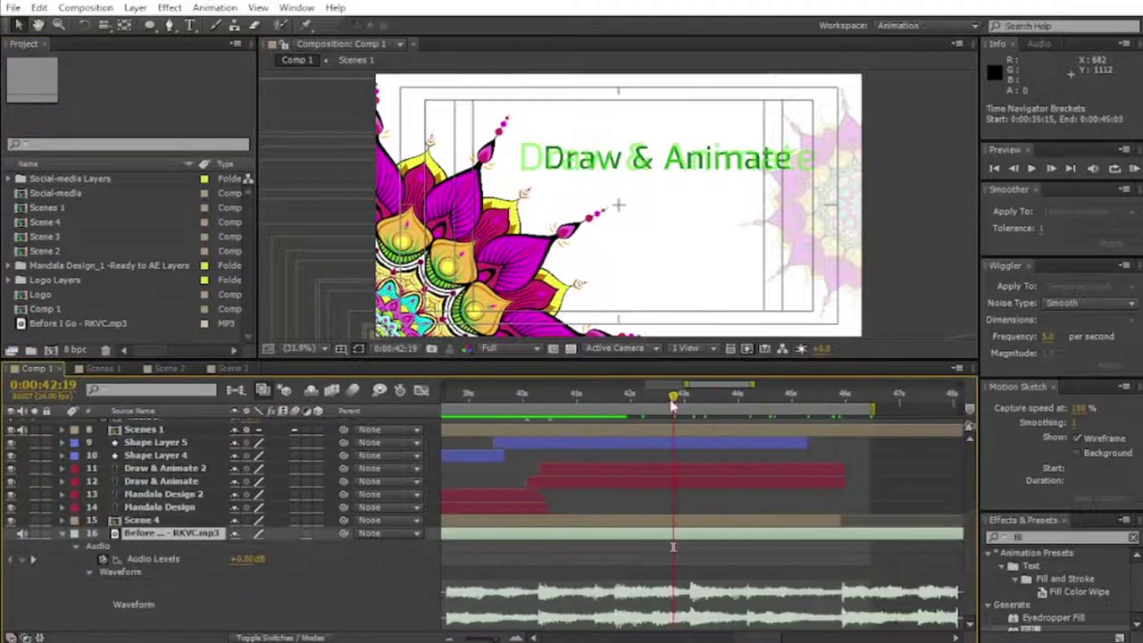
# Step: Move the current time back to about 41 seconds and zoom the timeline out
pyautogui.moveTo(594, 403); pyautogui.dragTo(533, 404)
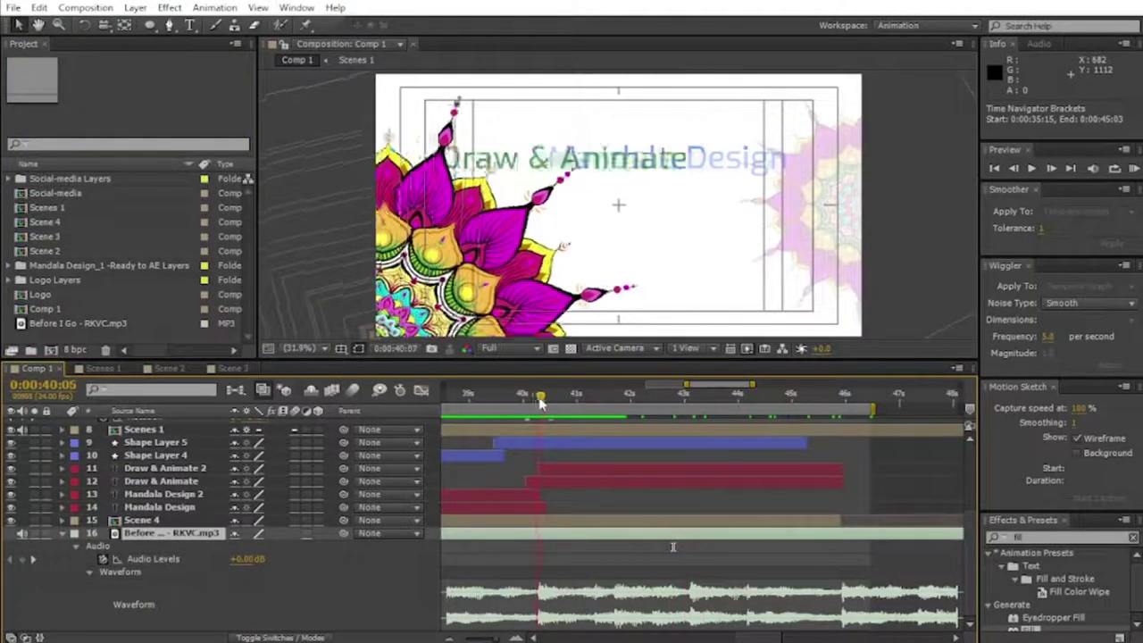
pyautogui.rightClick(528, 408)
pyautogui.click(571, 397)
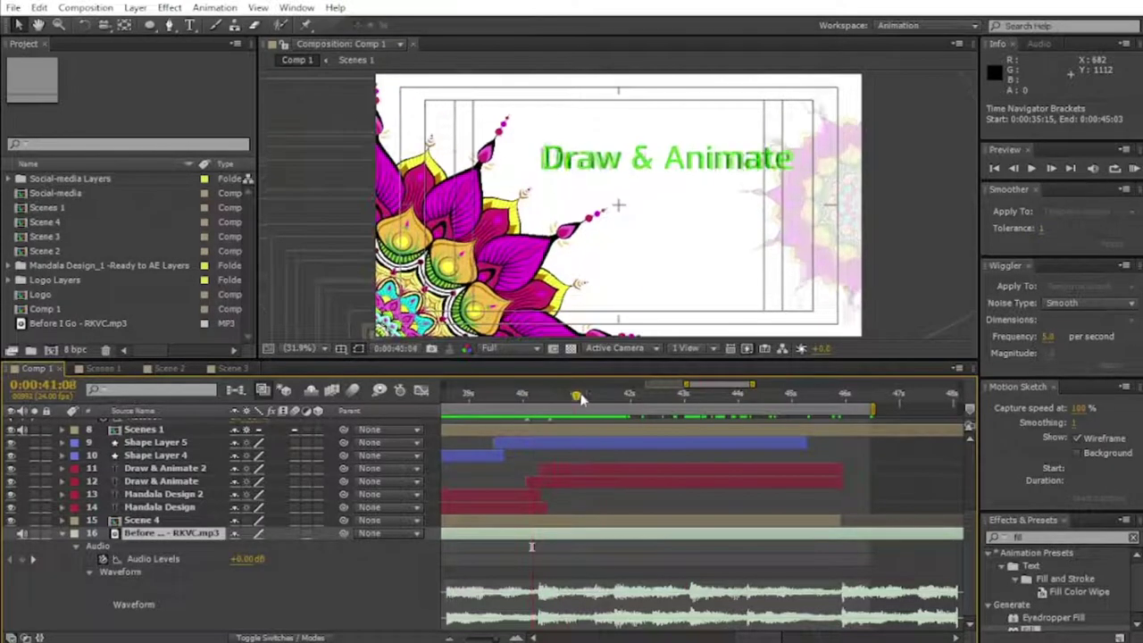
pyautogui.press(',')
pyautogui.press(',')
pyautogui.scroll(-5, 522, 399)
# Step: Scrub to 59:03 and preview the ending where the mandala reveals the ARDESIGN logo
pyautogui.moveTo(522, 399); pyautogui.dragTo(640, 406)
pyautogui.press('.')
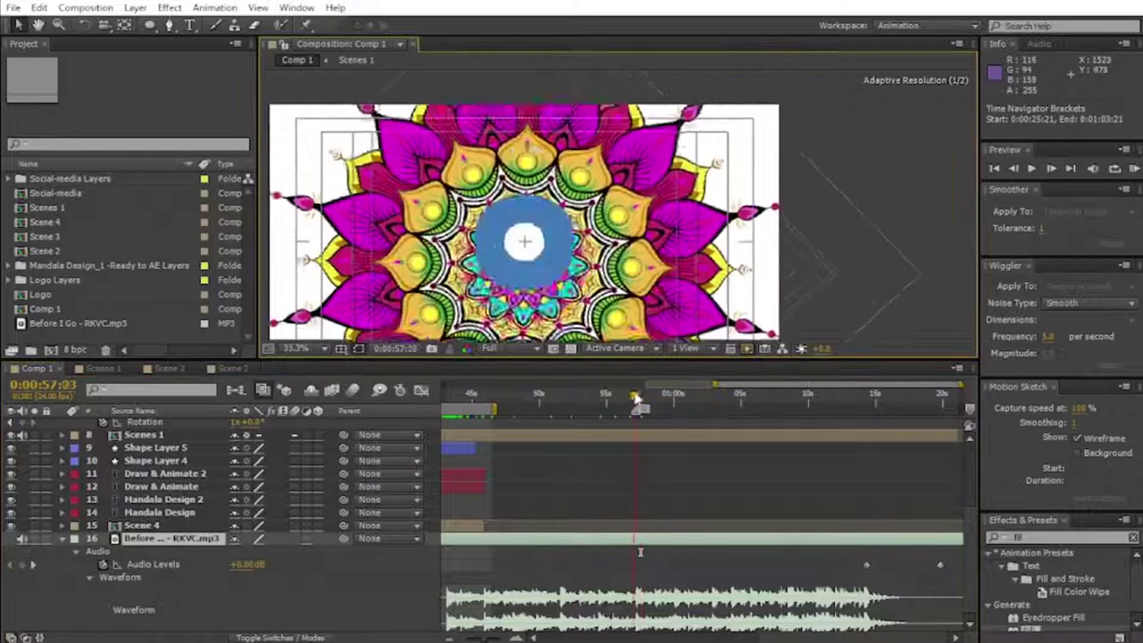
pyautogui.moveTo(640, 409); pyautogui.dragTo(675, 396)
pyautogui.moveTo(699, 401); pyautogui.dragTo(661, 401)
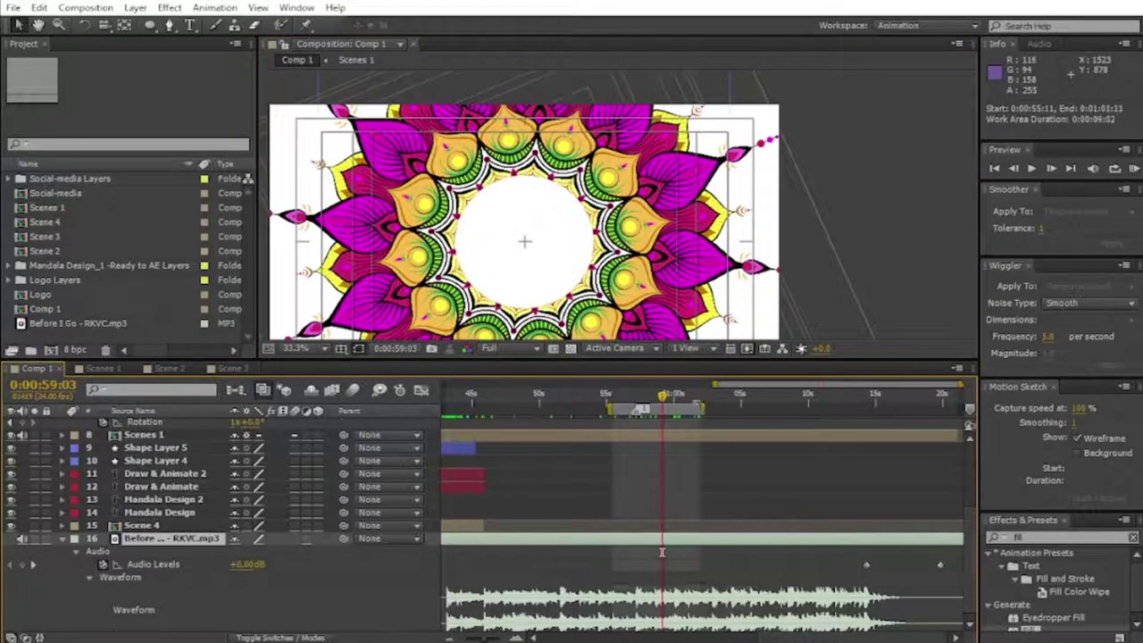
pyautogui.scroll(5, 661, 536)
pyautogui.click(663, 448)
pyautogui.press('KP_0')
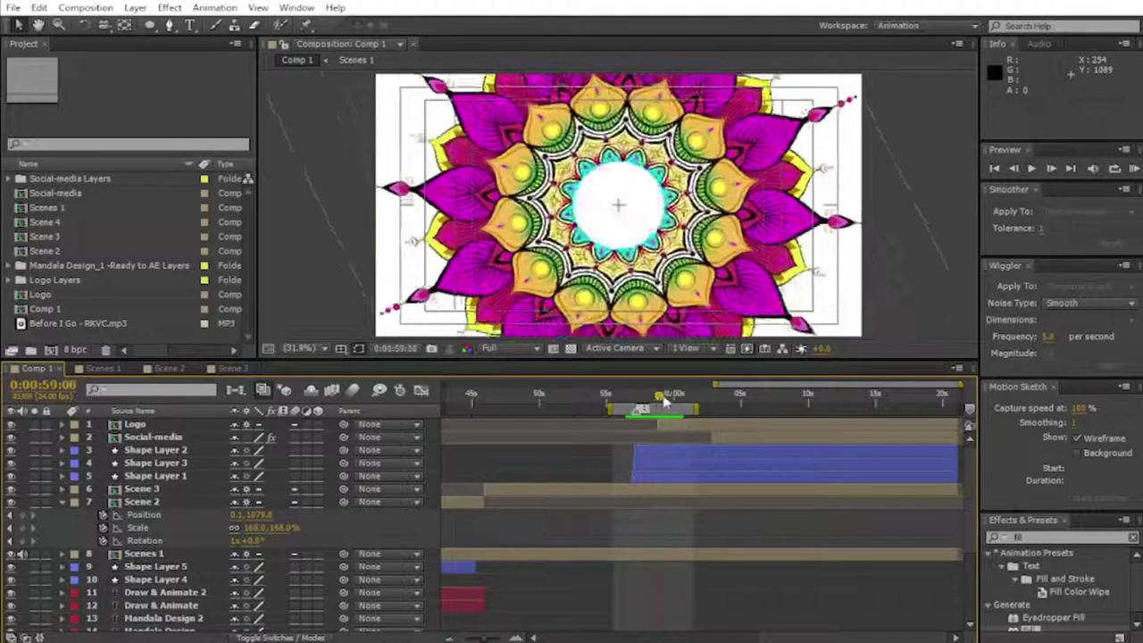
pyautogui.press('-')
# Step: Collapse Scene 2's properties, enlarge the viewer, and move to the Mandala Design title near 36 seconds
pyautogui.scroll(-3, 588, 483)
pyautogui.scroll(3, 574, 523)
pyautogui.press('u')
pyautogui.moveTo(495, 361)
pyautogui.mouseDown()
pyautogui.moveTo(482, 529)
pyautogui.moveTo(618, 558)
pyautogui.mouseUp()
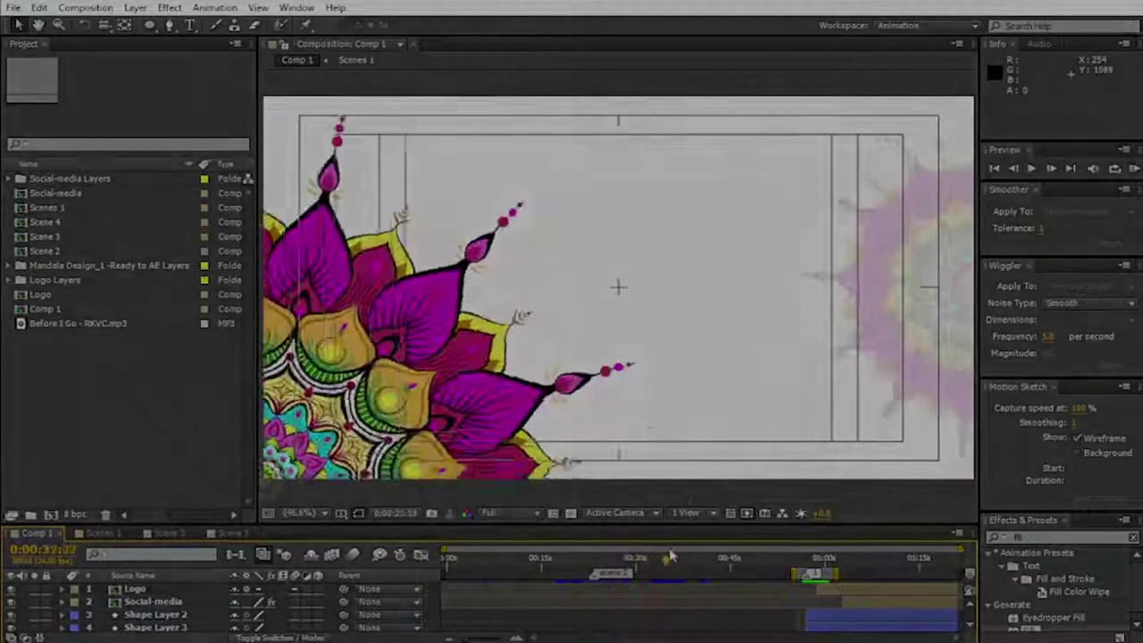
pyautogui.moveTo(618, 559); pyautogui.dragTo(909, 528)
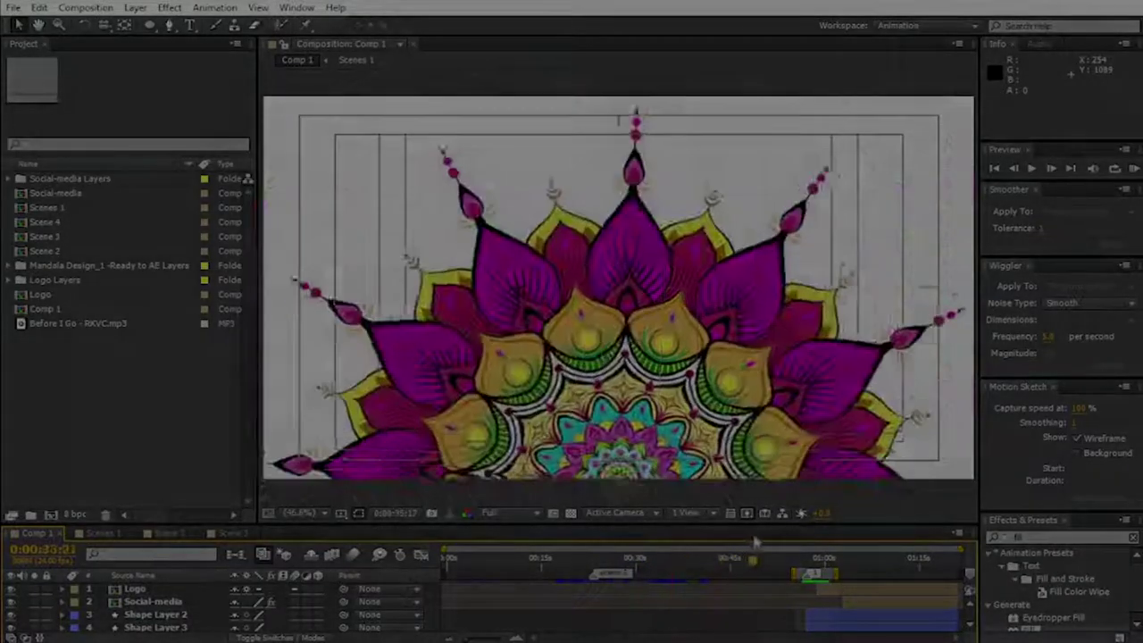